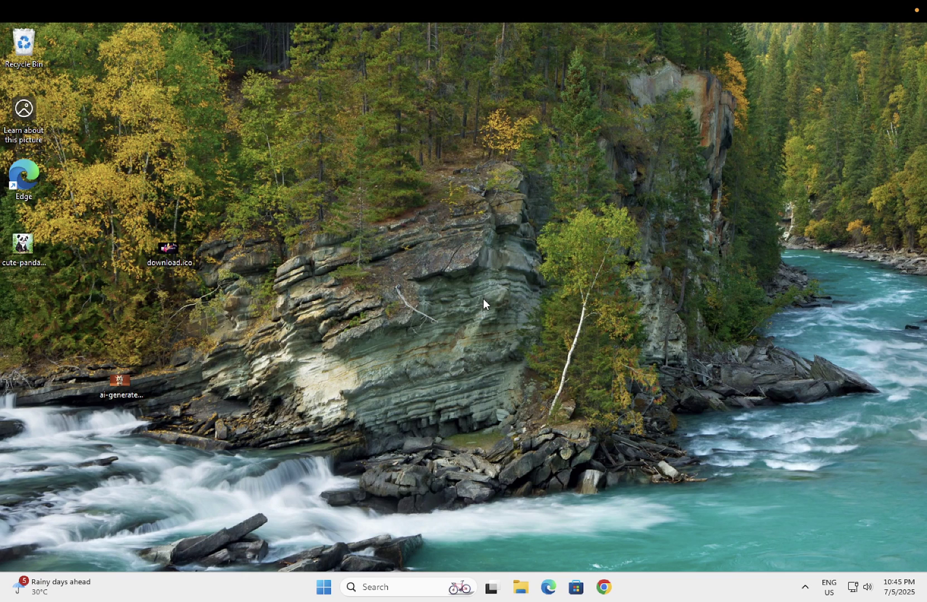
Open and centre the Run box, then enter devmgmt.msc after a brief Device Manager search
key("super+r")
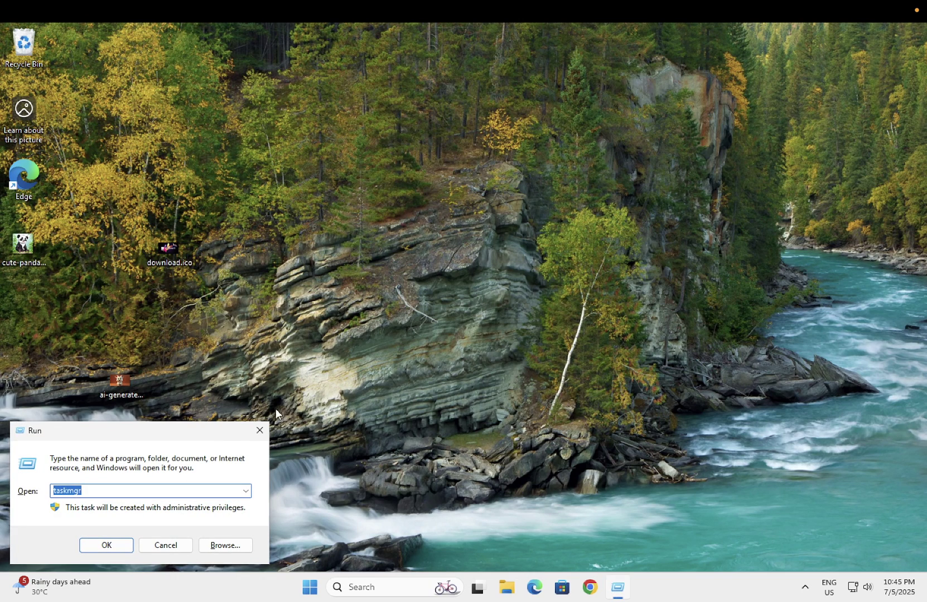
left_click_drag(213, 435, 439, 302)
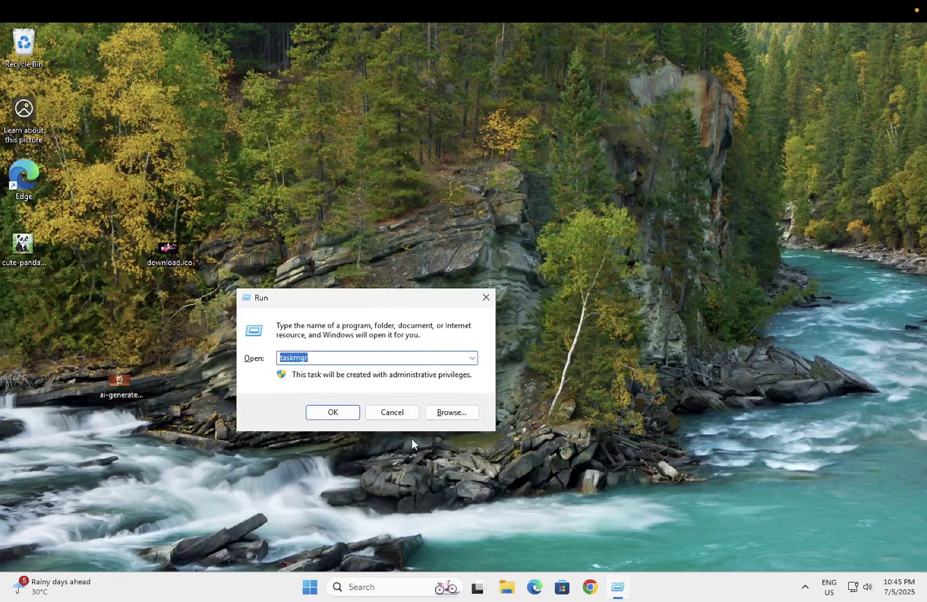
left_click(368, 589)
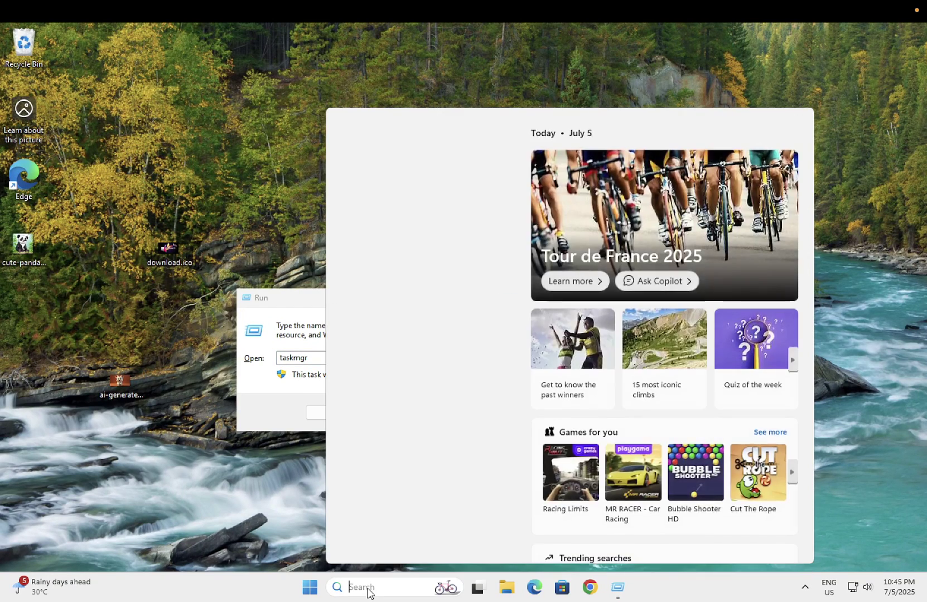
type("dev")
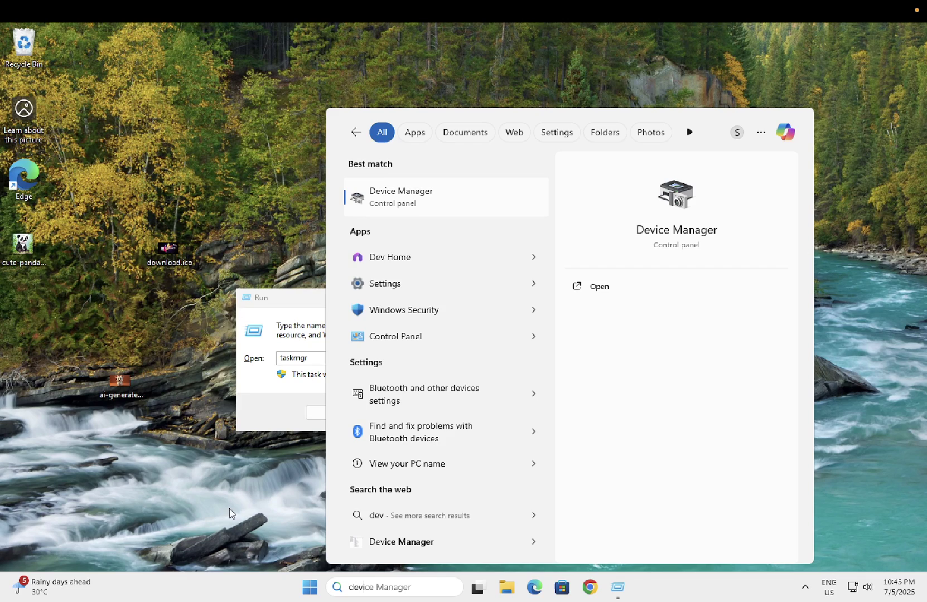
left_click(293, 314)
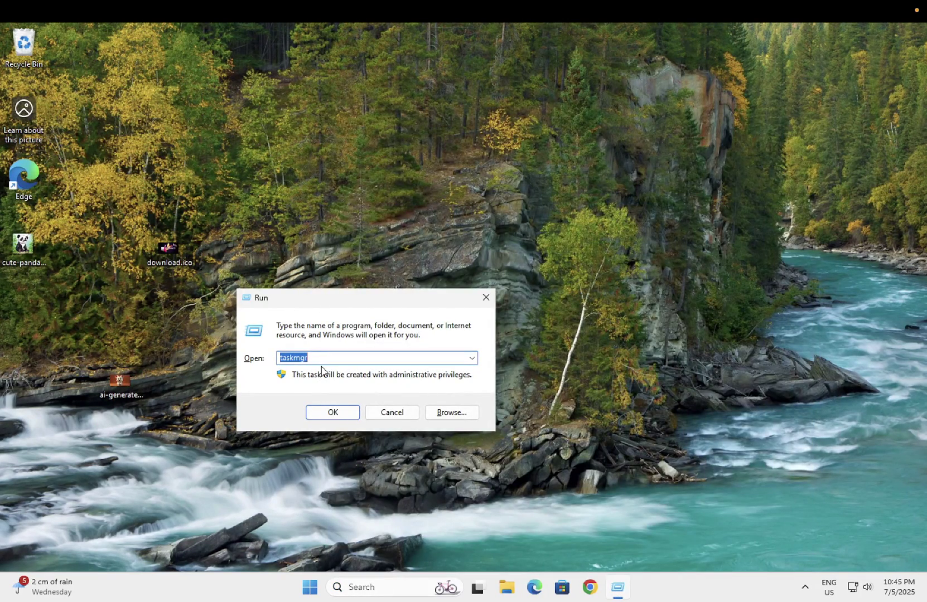
type("de")
type("vmgmt")
type(".msc")
Launch Device Manager, collapse Other devices and expand Mice and other pointing devices
key("Return")
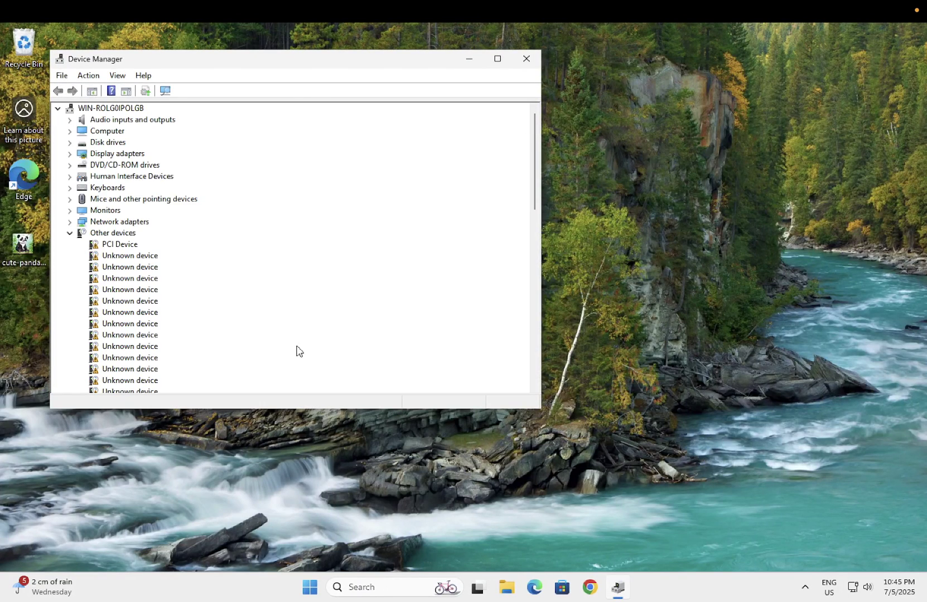
left_click(69, 233)
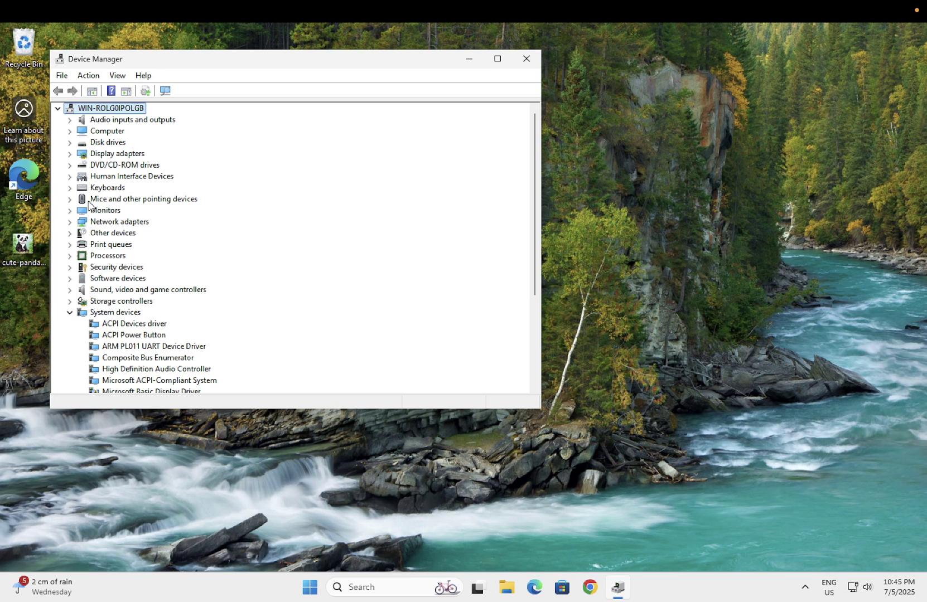
left_click(70, 199)
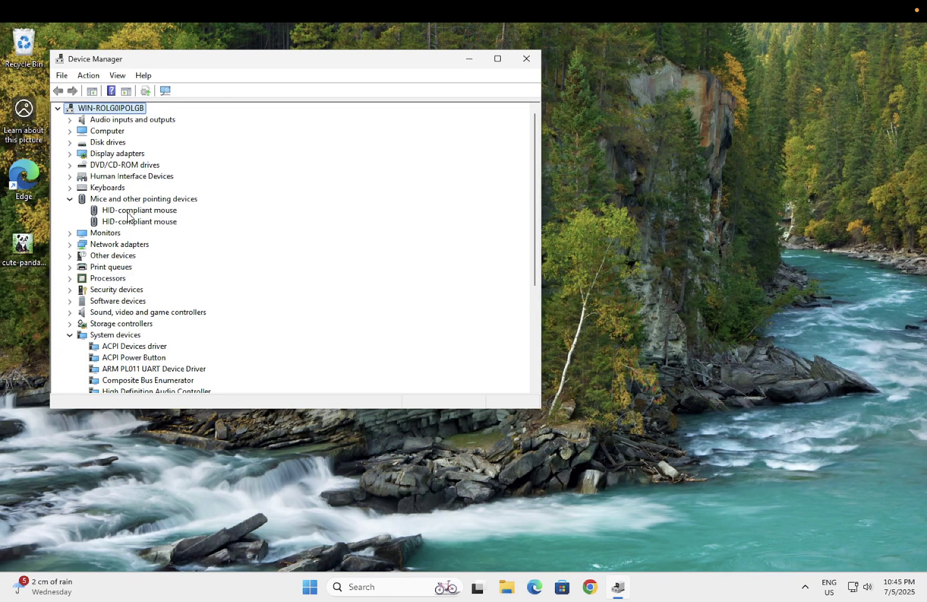
Search automatically for a newer driver for the first HID-compliant mouse
double_click(128, 215)
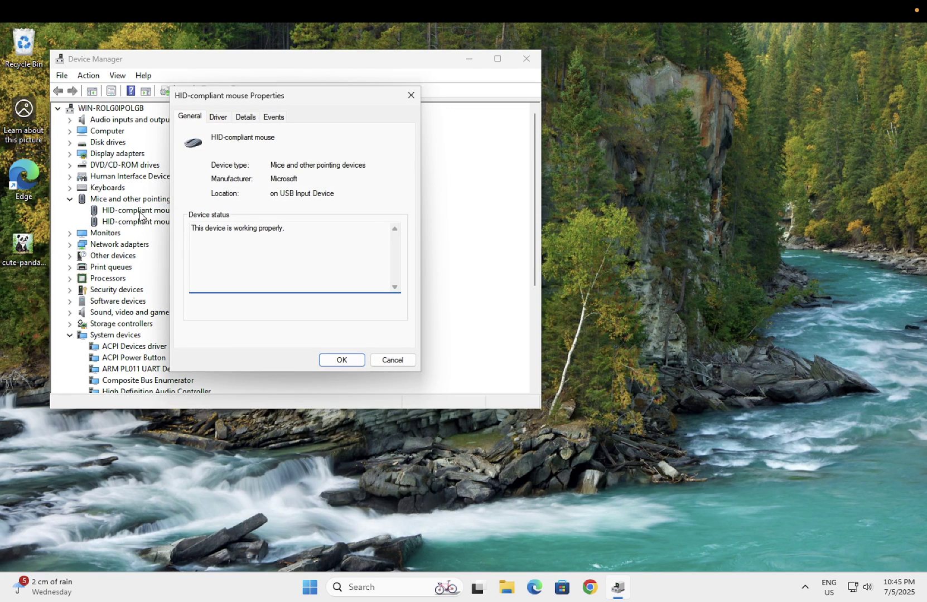
left_click(222, 122)
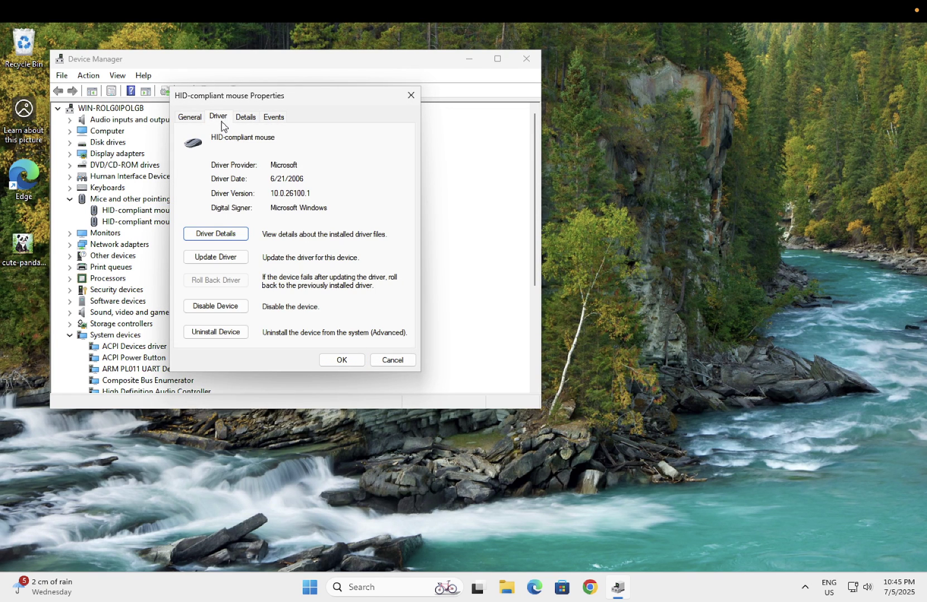
left_click(226, 259)
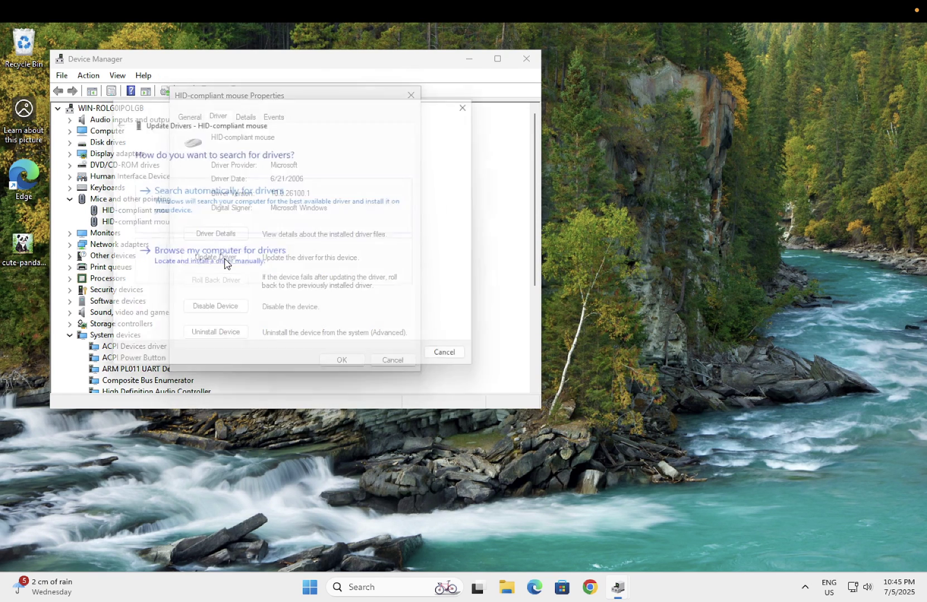
left_click(255, 215)
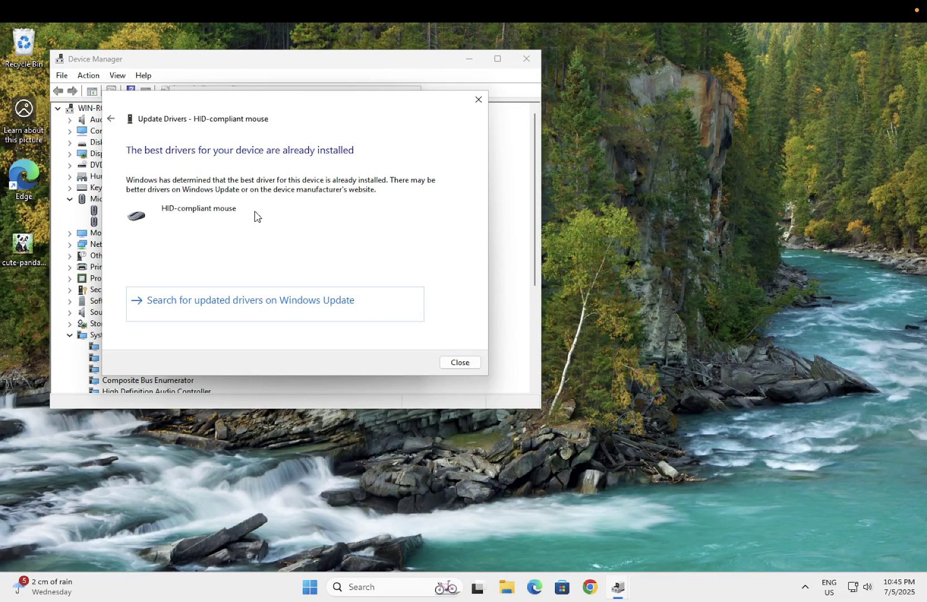
left_click(449, 360)
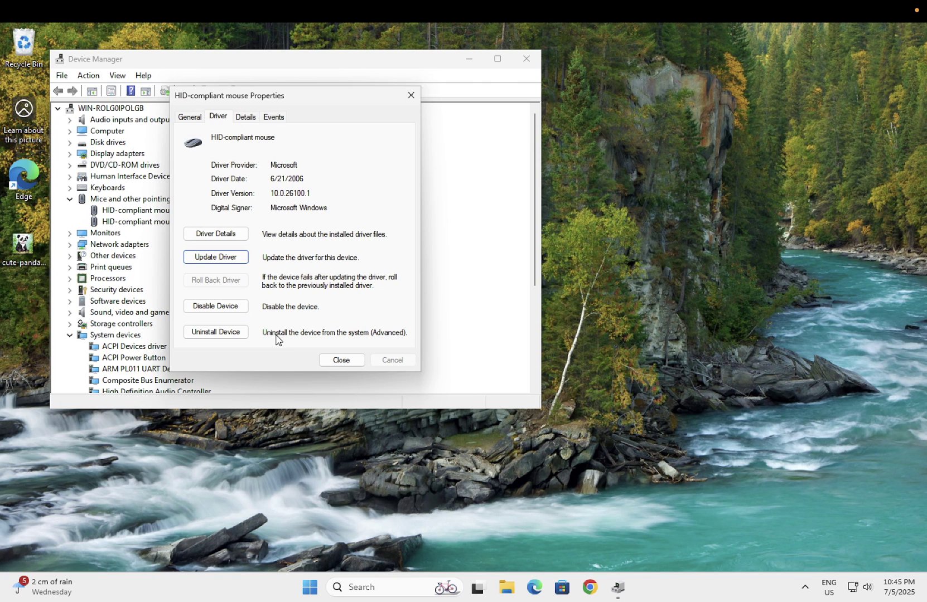
Run an automatic driver search for the second HID-compliant device
left_click(337, 361)
double_click(139, 222)
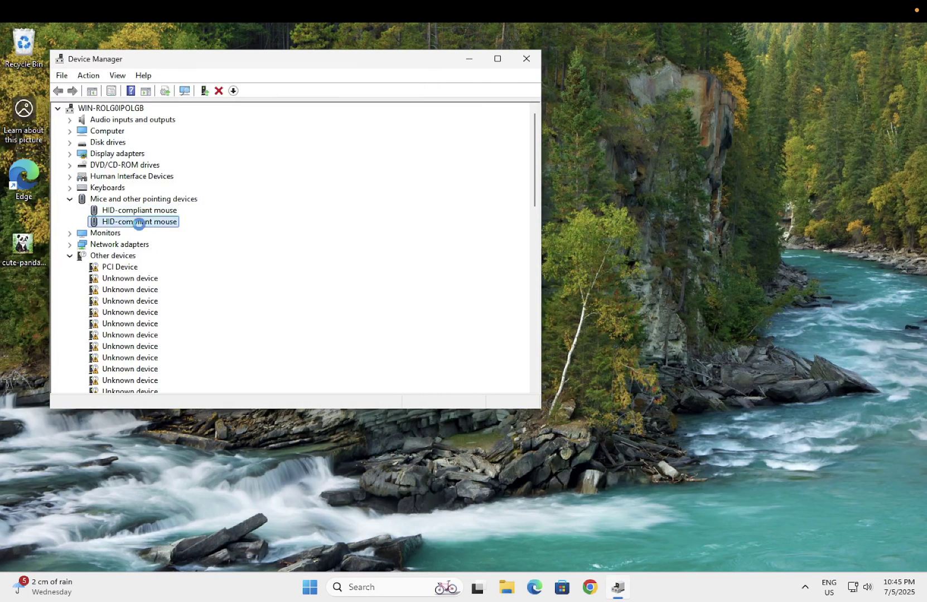
left_click(217, 120)
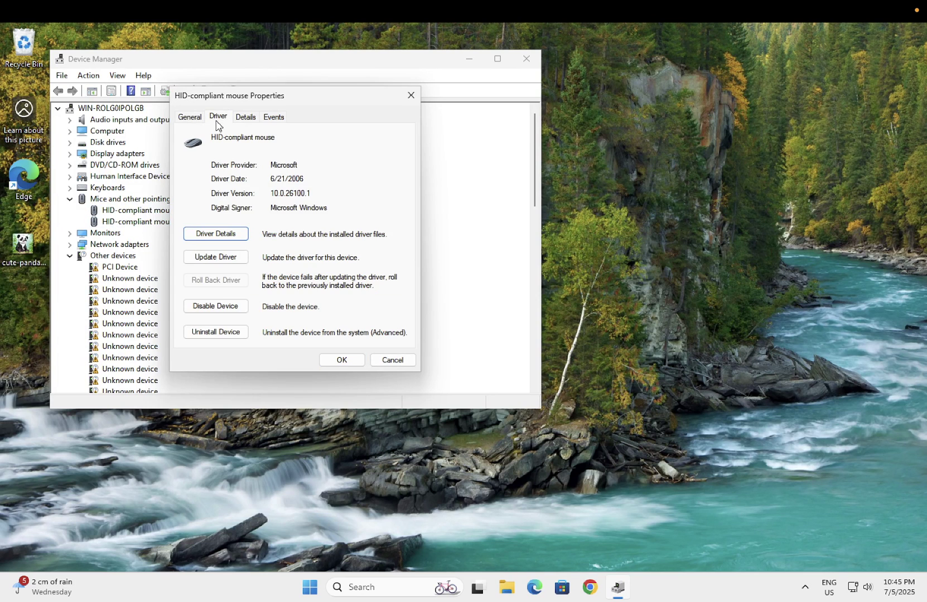
left_click(221, 258)
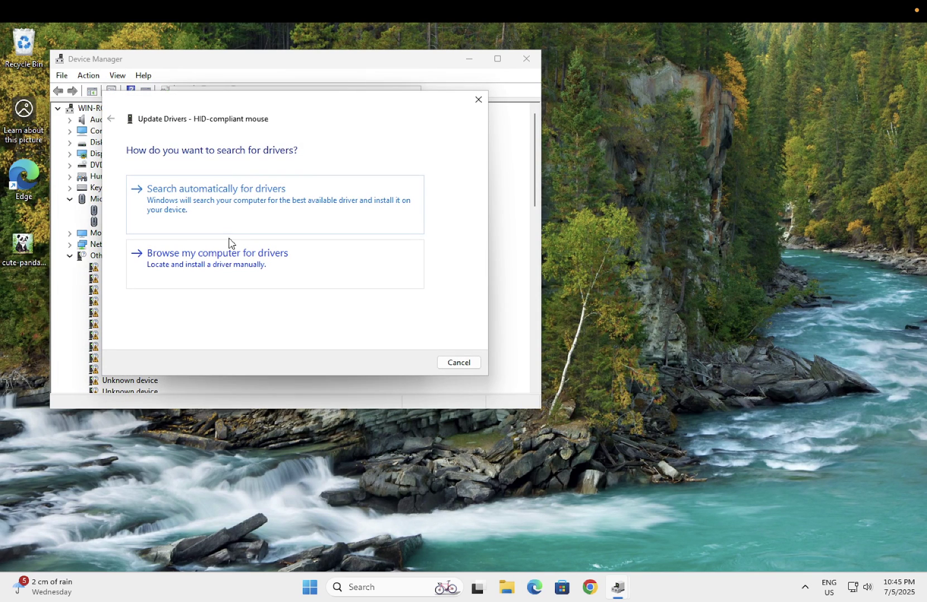
left_click(246, 211)
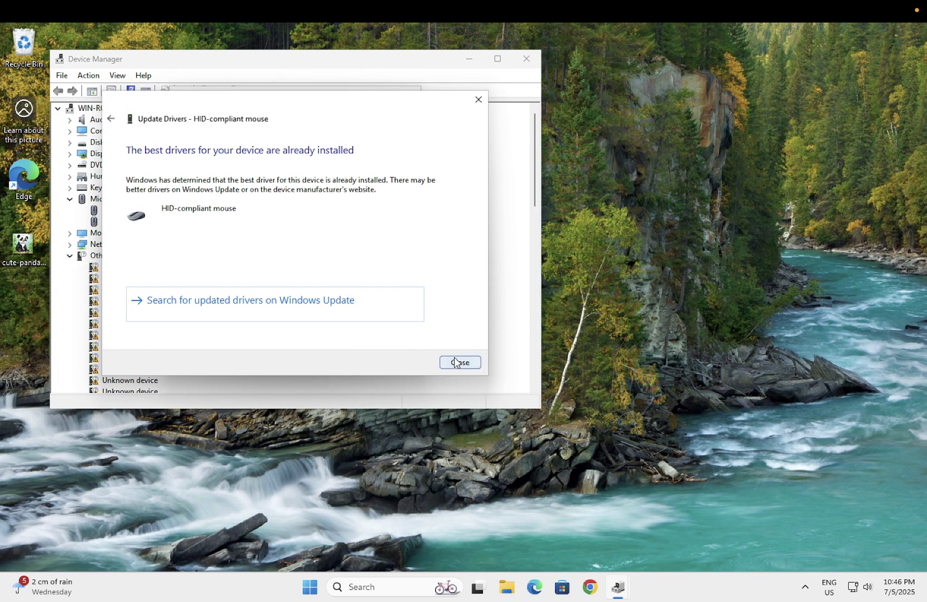
left_click(454, 363)
Manually pick and install the HID-compliant device driver from this computer's driver list
left_click(226, 259)
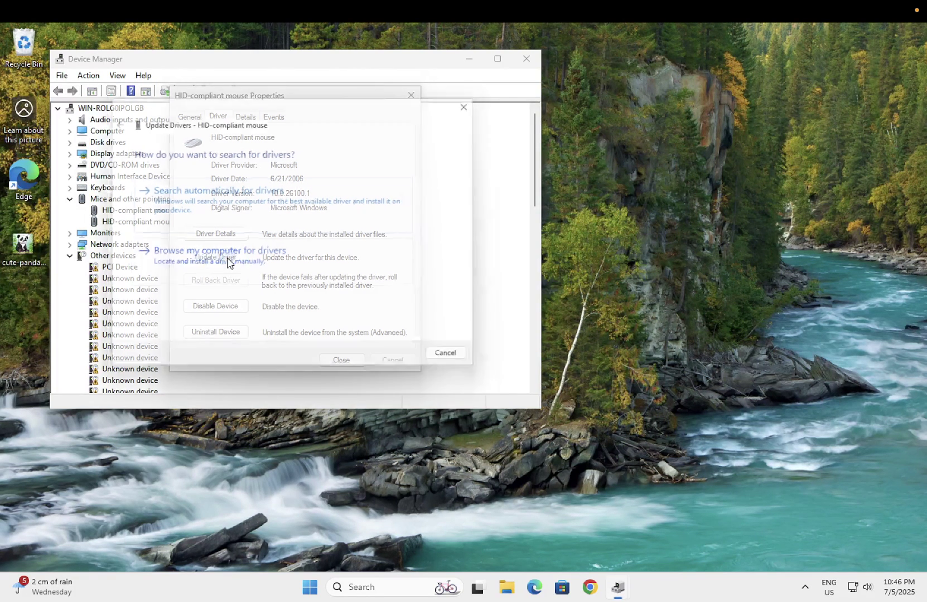
left_click(207, 267)
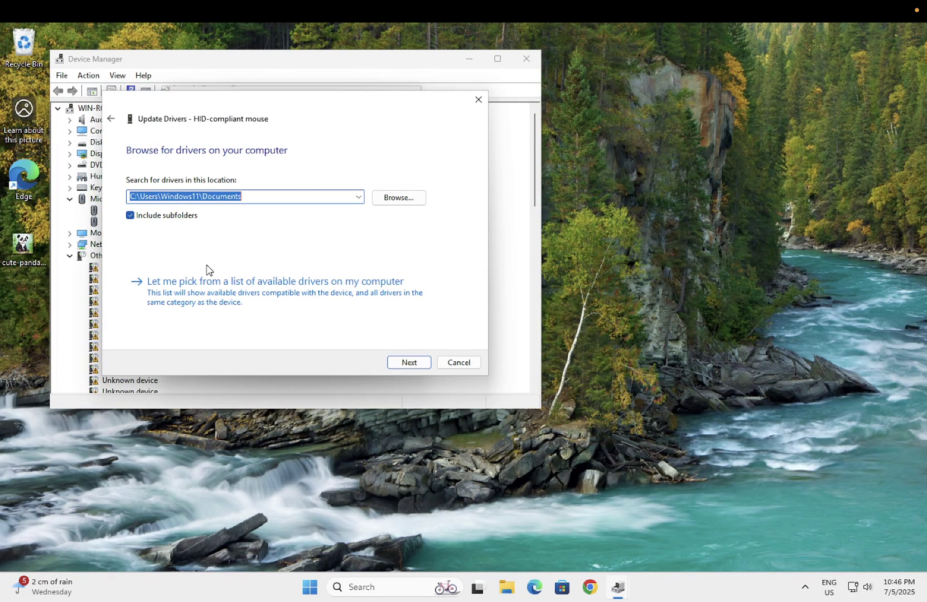
left_click(211, 303)
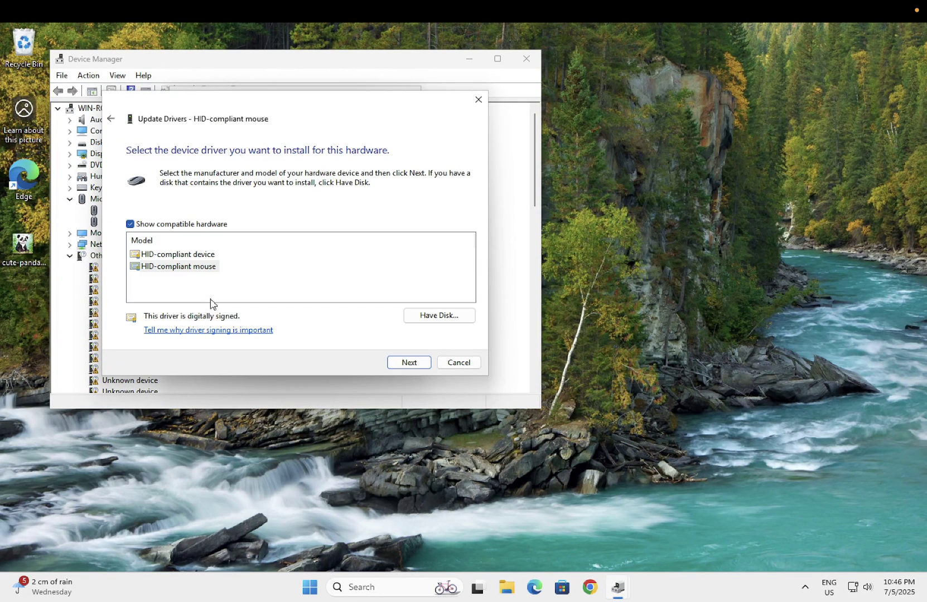
left_click(131, 225)
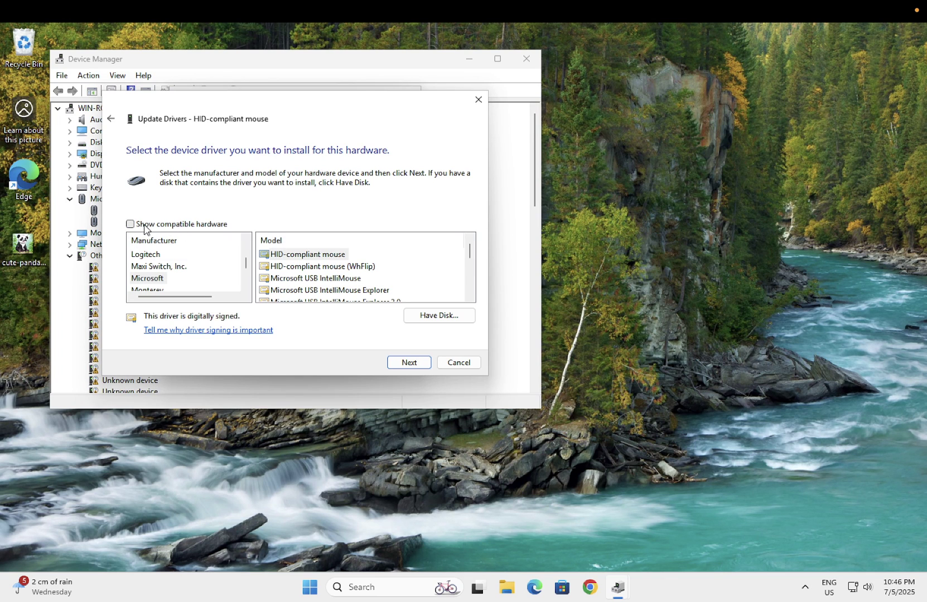
left_click(131, 224)
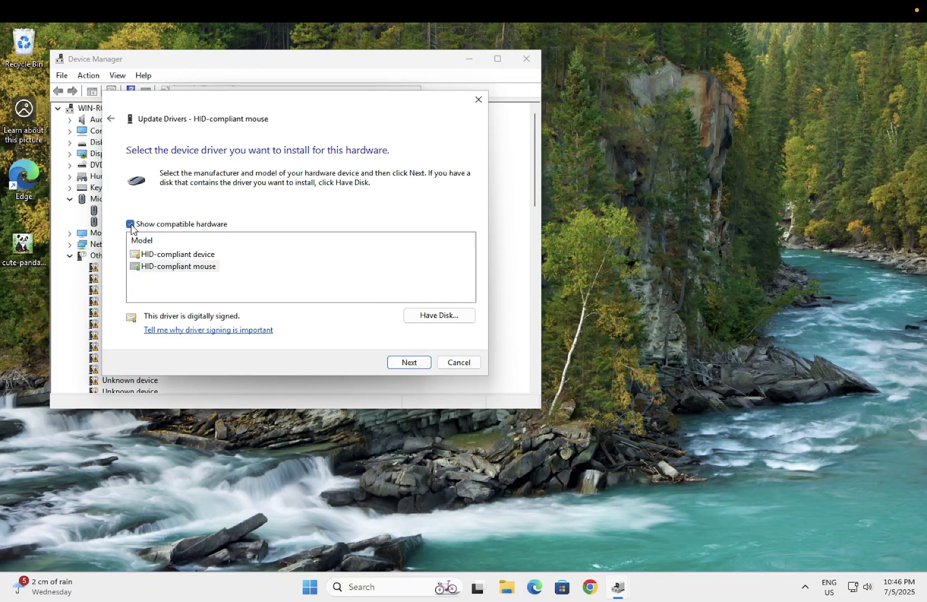
left_click(178, 258)
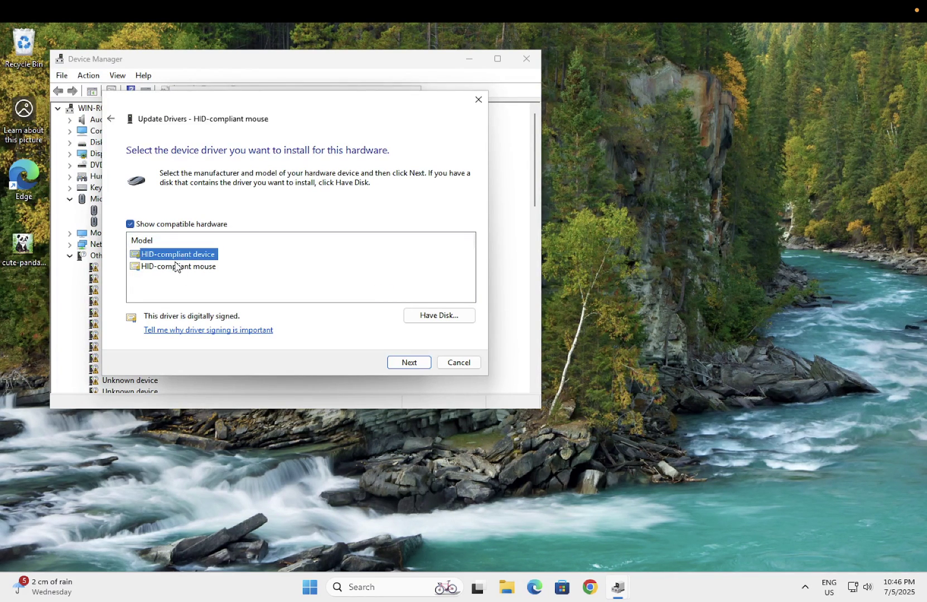
left_click(401, 362)
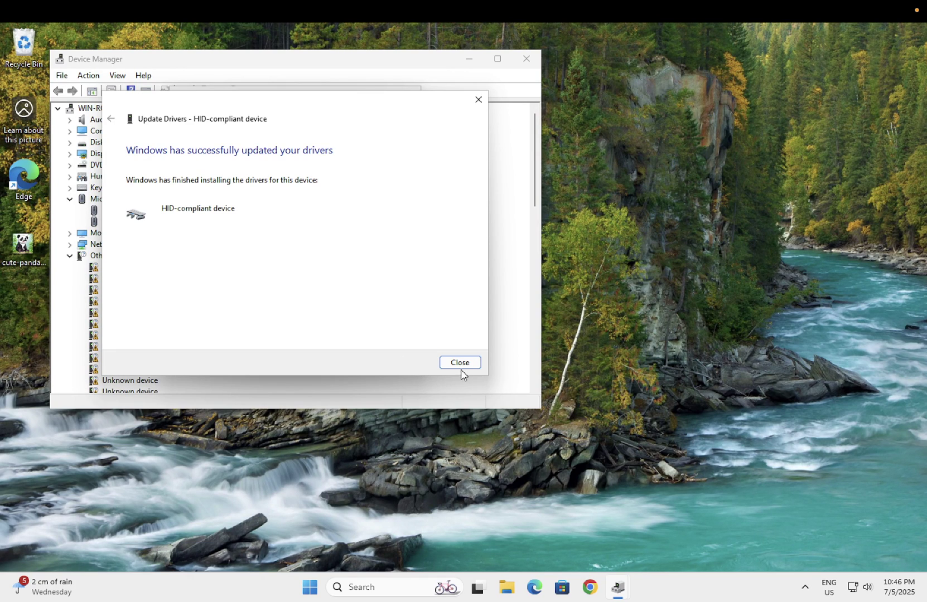
left_click(460, 364)
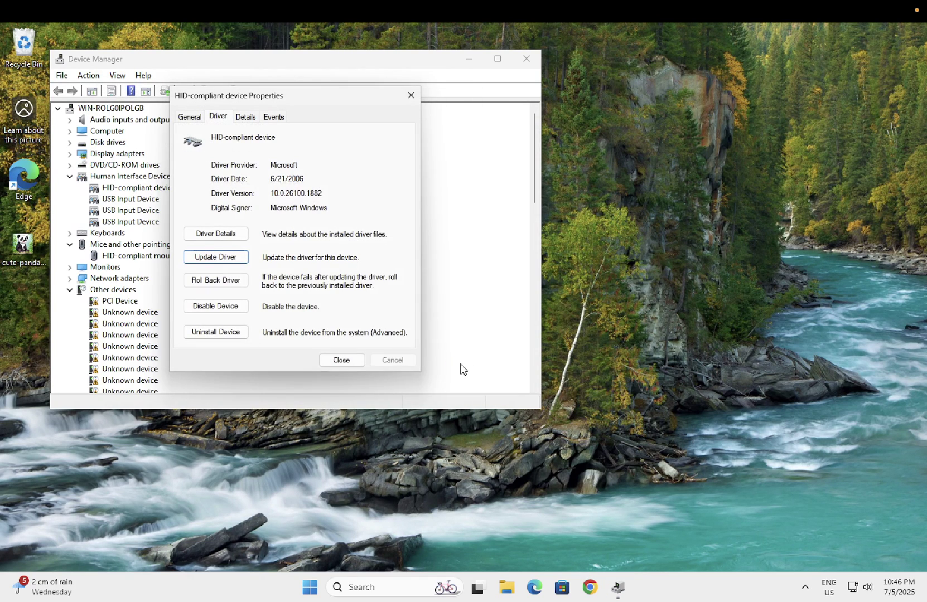
Reinstall the HID-compliant device's driver so it returns as a second HID-compliant mouse
left_click(340, 361)
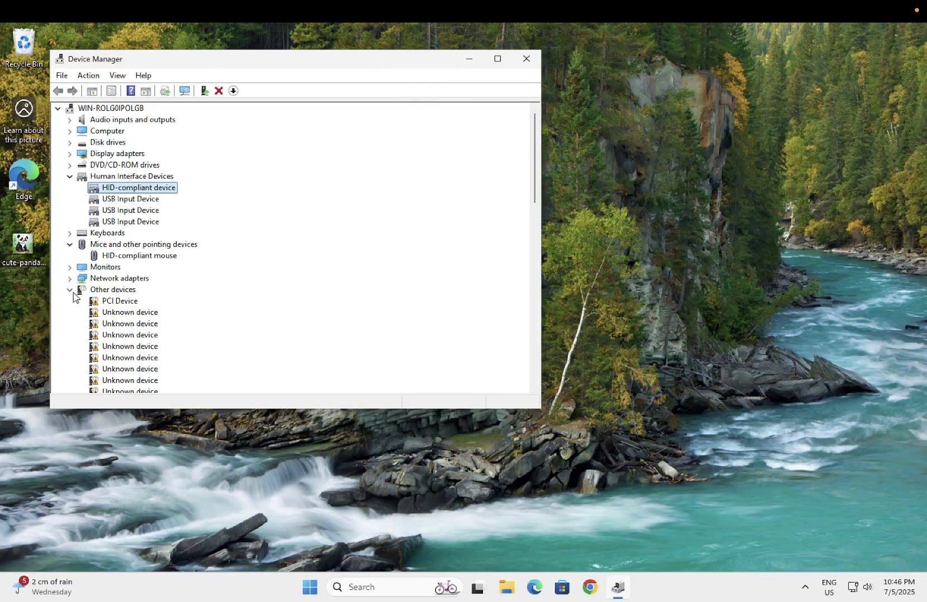
left_click(69, 289)
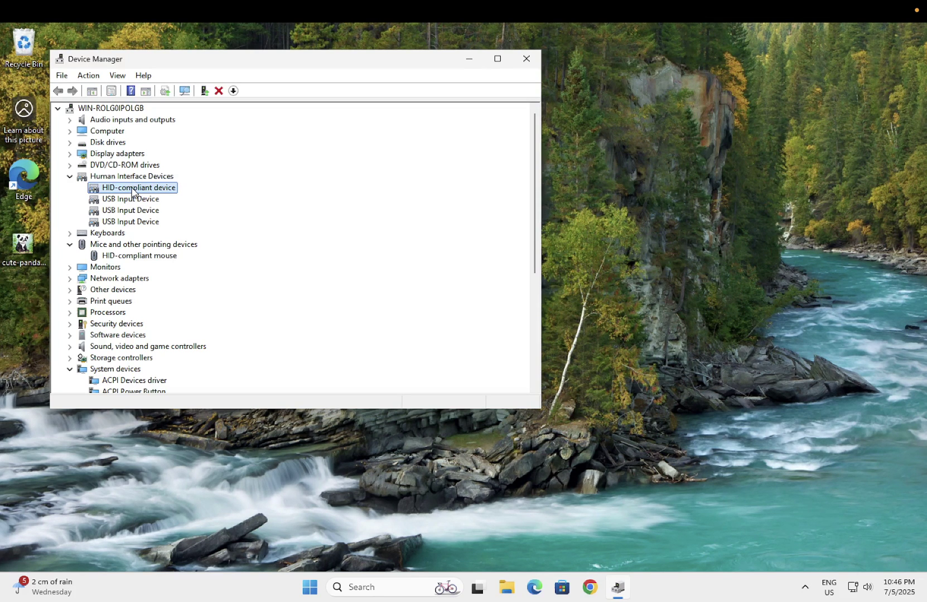
double_click(133, 192)
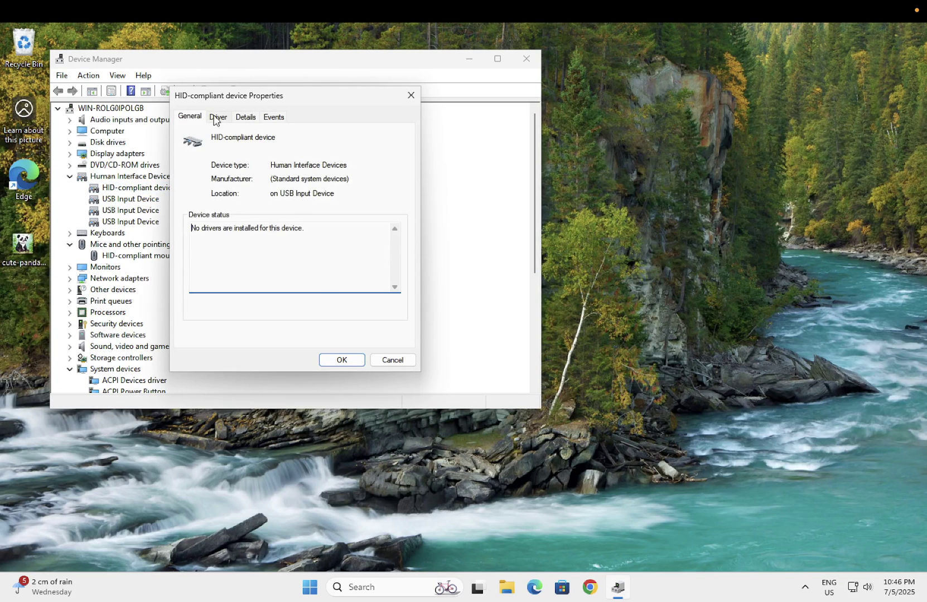
left_click(217, 119)
left_click(217, 257)
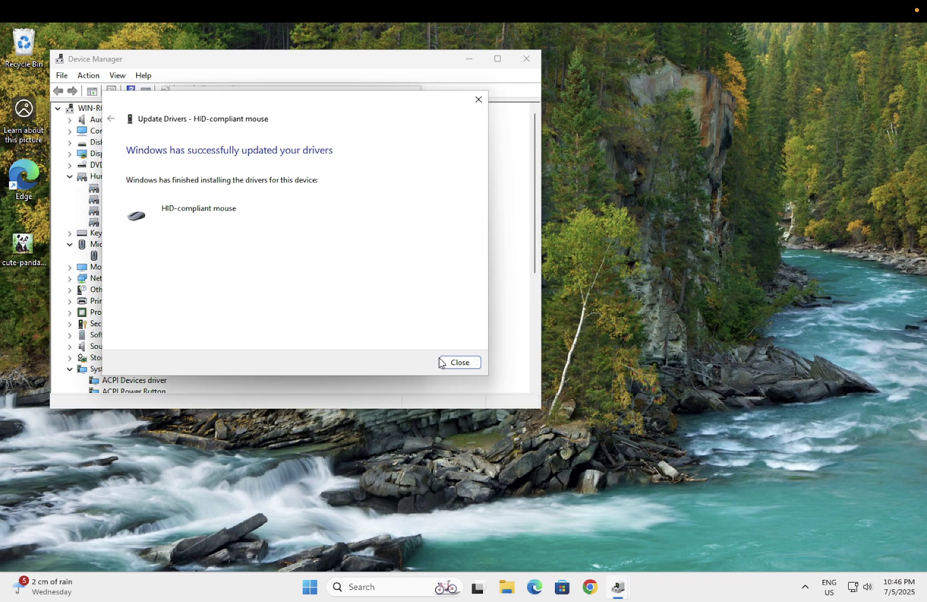
left_click(443, 362)
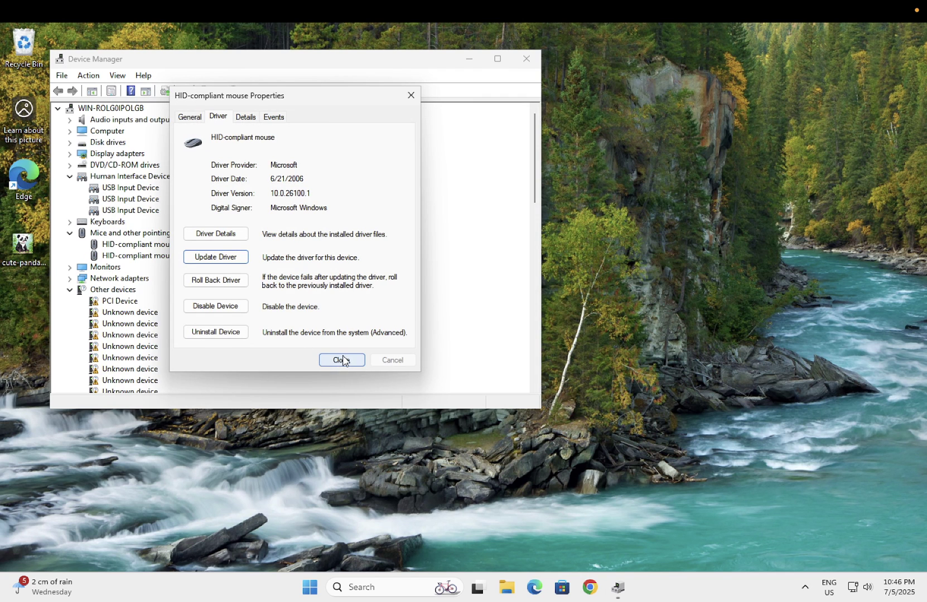
left_click(339, 355)
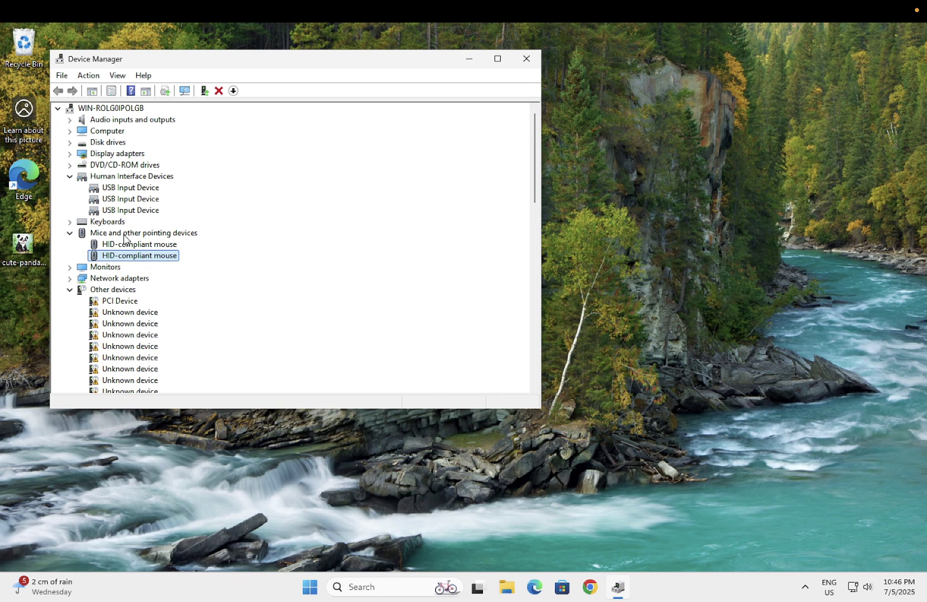
Scan for hardware changes from the computer root node, then collapse Other devices
left_click(110, 112)
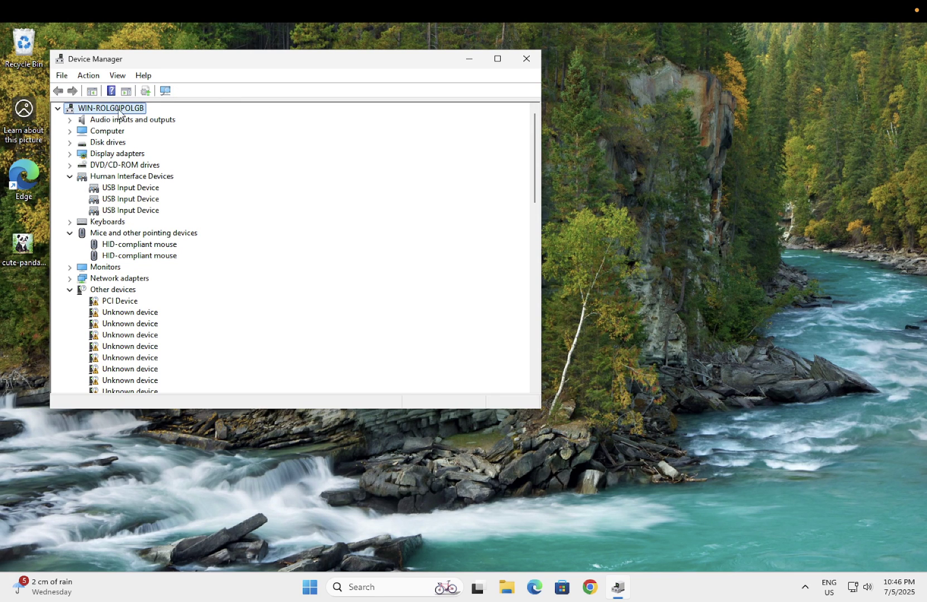
left_click(88, 78)
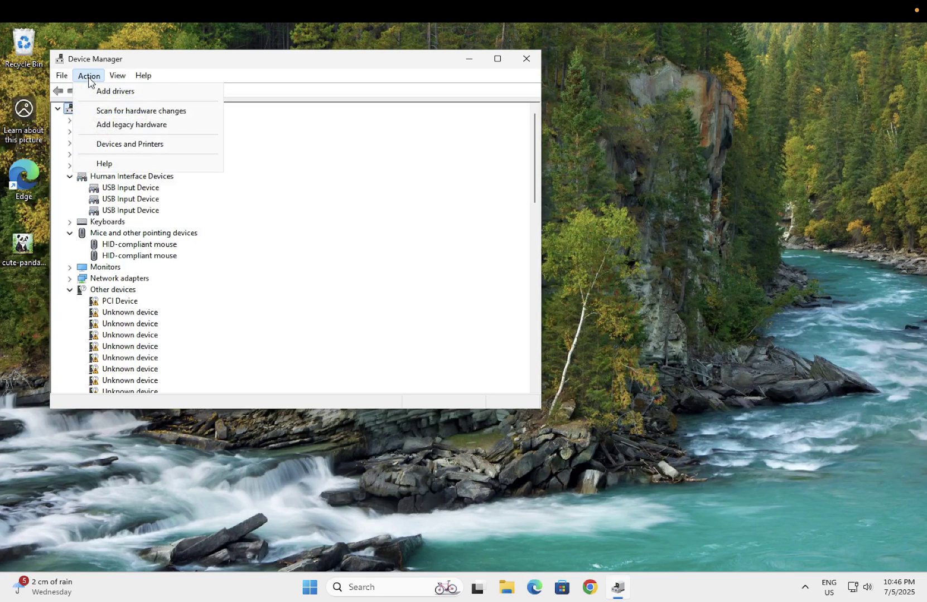
left_click(111, 112)
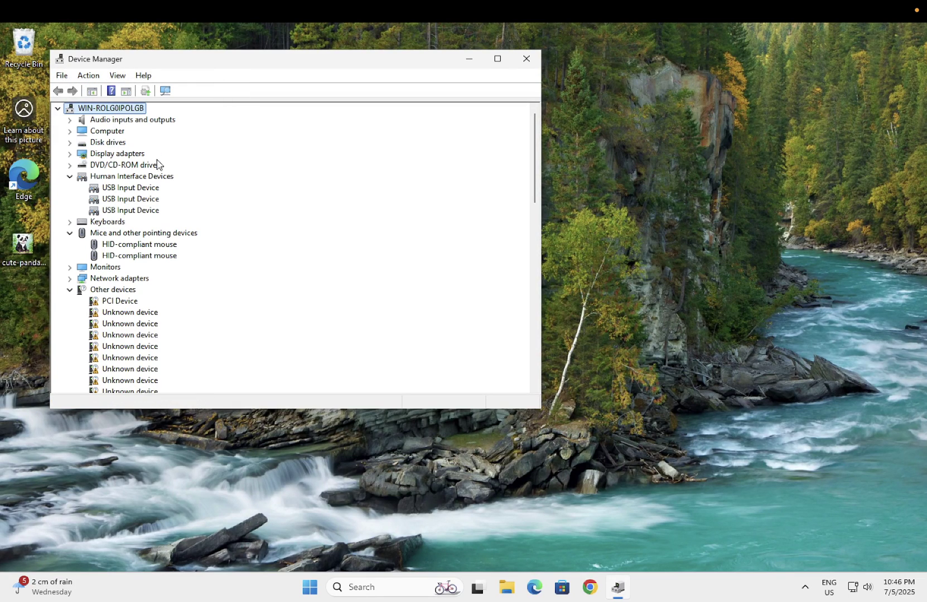
left_click(69, 290)
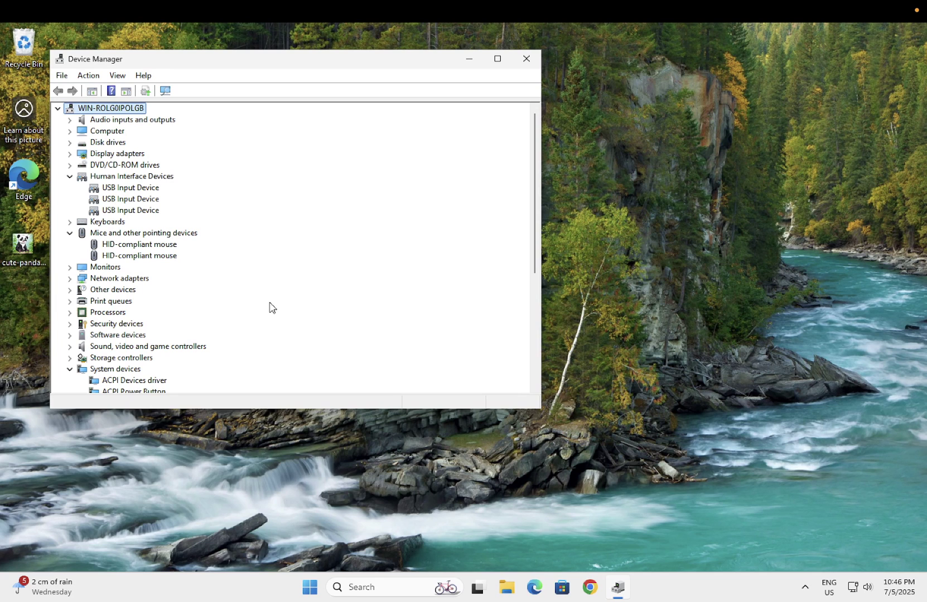
Close Device Manager and test the desktop right-click menu twice, dismissing it each time
left_click(527, 59)
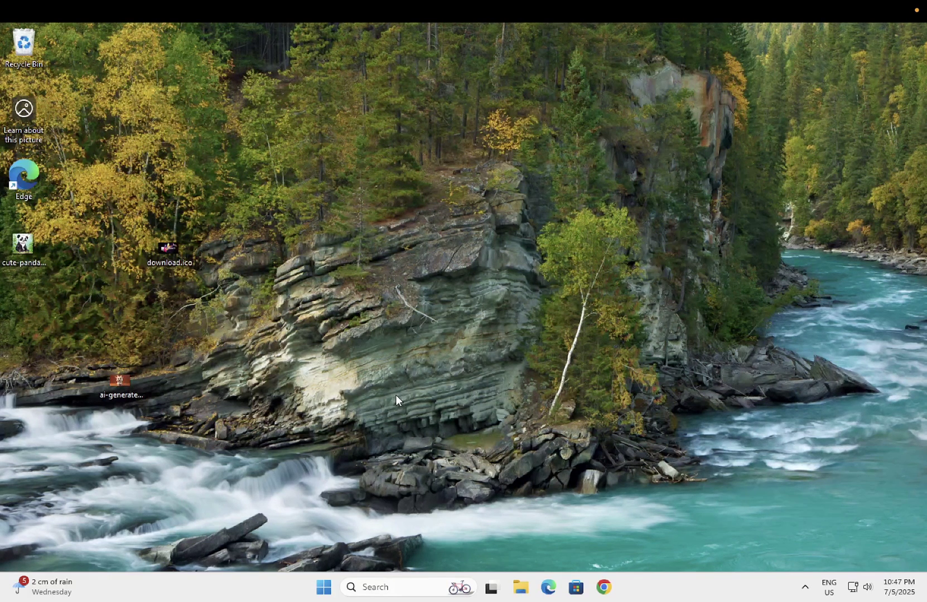
right_click(433, 291)
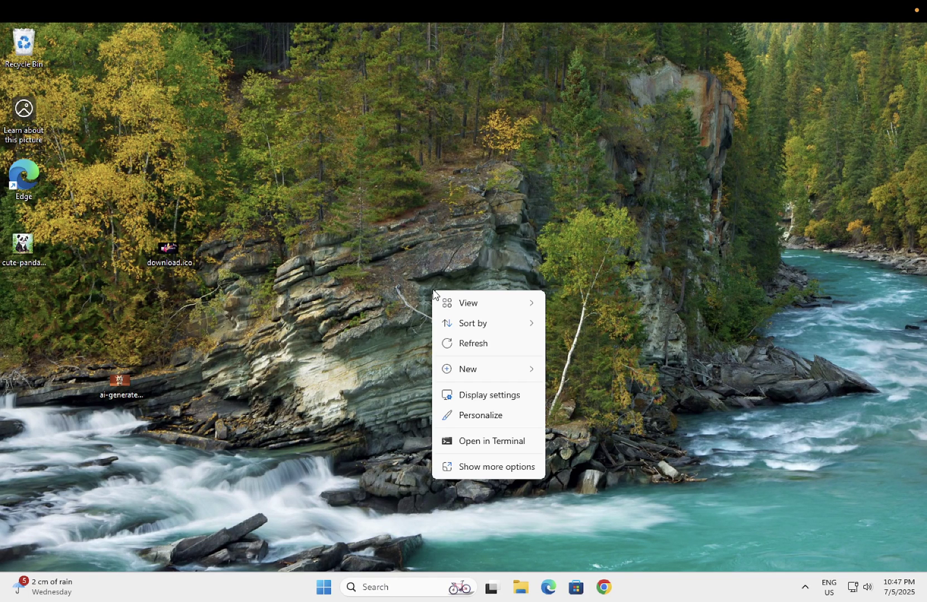
left_click(441, 281)
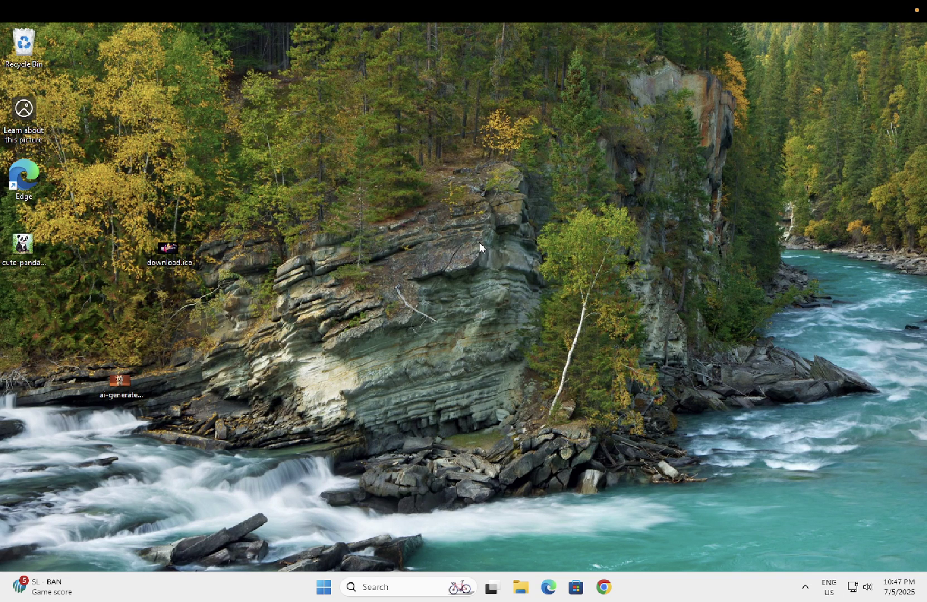
right_click(480, 246)
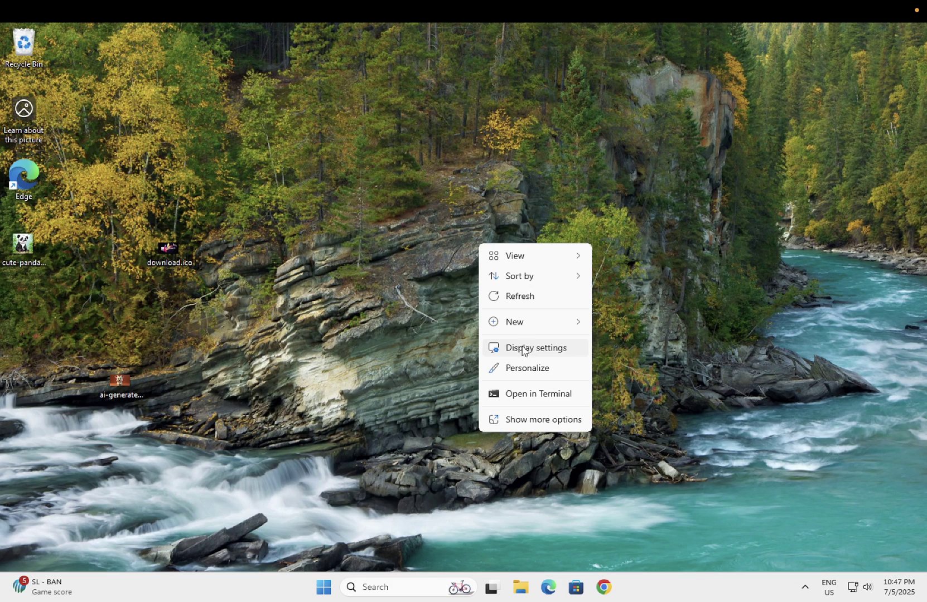
left_click(427, 362)
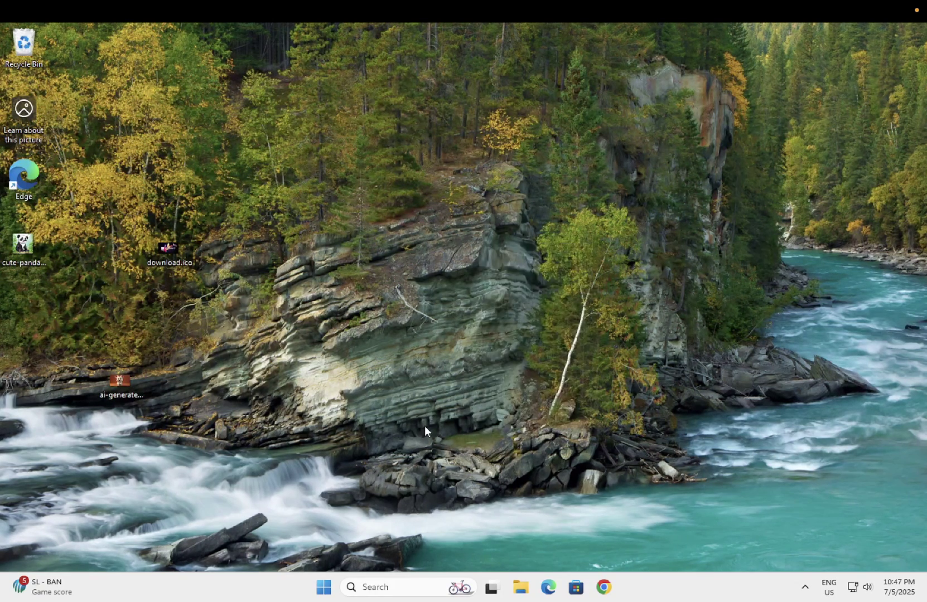
Search 'check' to reach Windows Update, showing the failed Insider Preview install (0xc1900101)
left_click(377, 583)
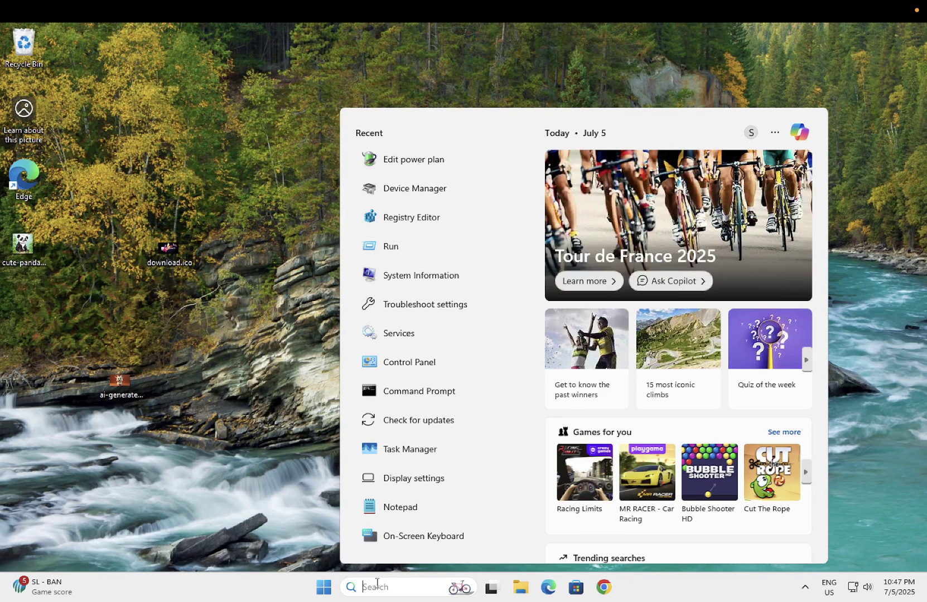
type("ch")
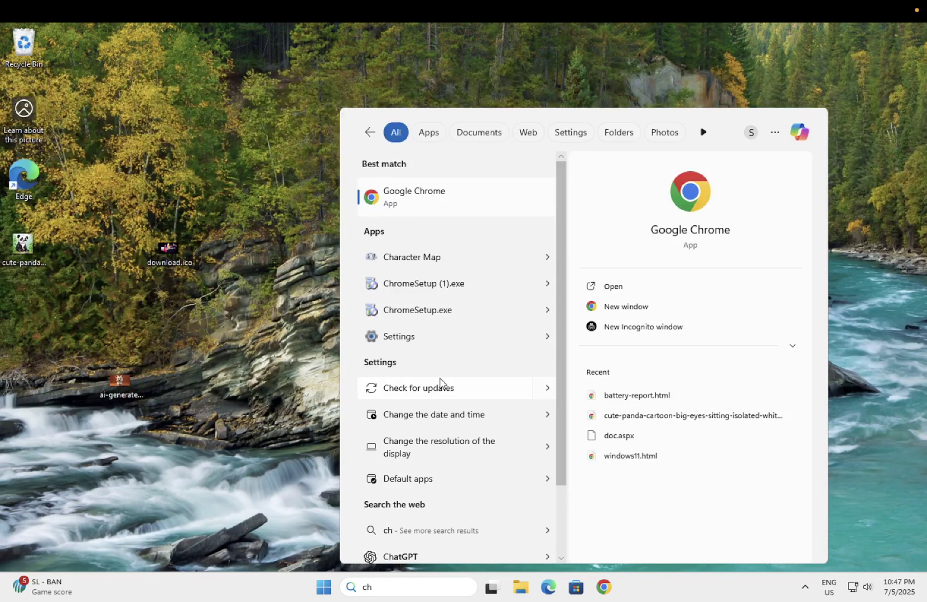
type("eck")
key("Return")
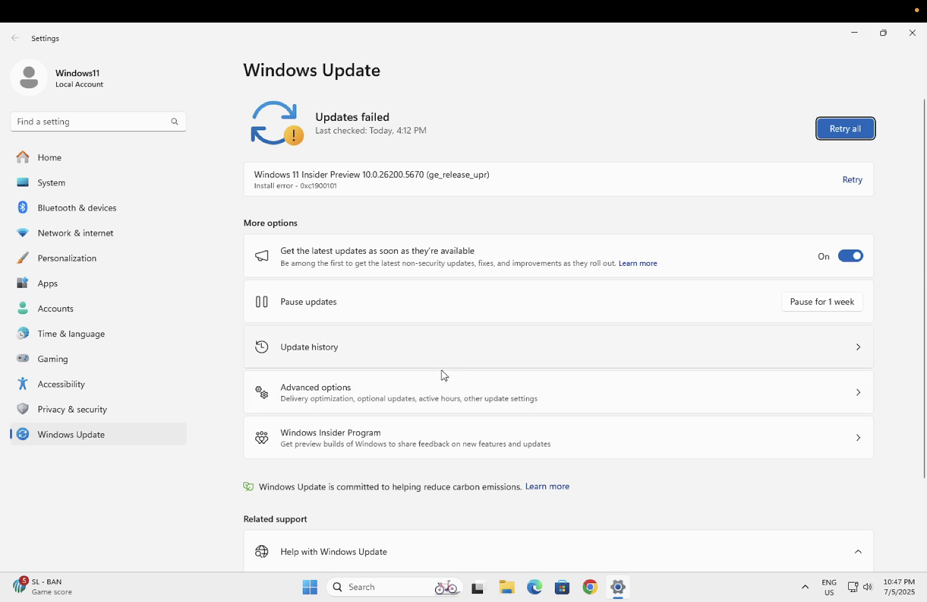
left_click(92, 435)
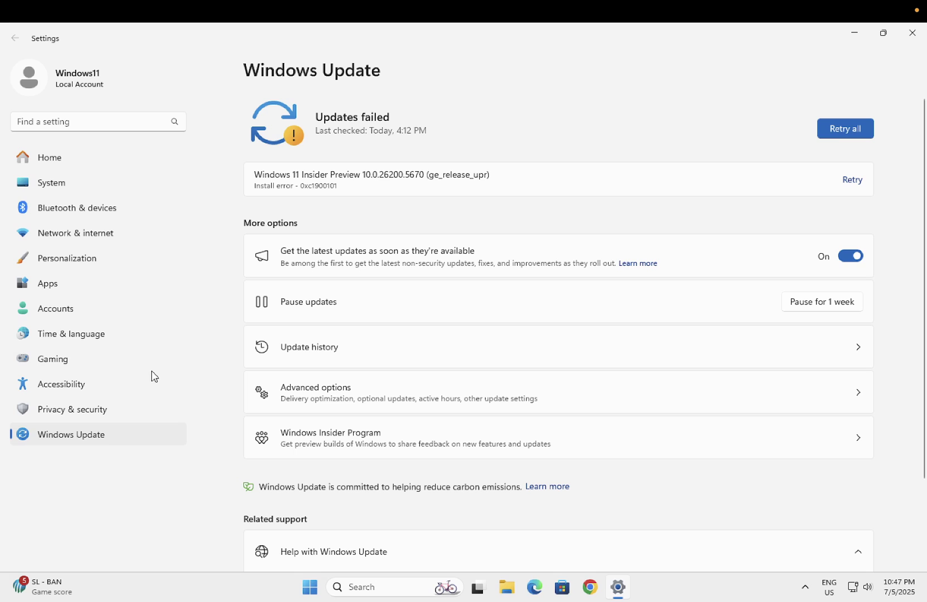
Find the touch settings, toggle Touch indicator off and on, then go to Mouse settings
left_click(111, 123)
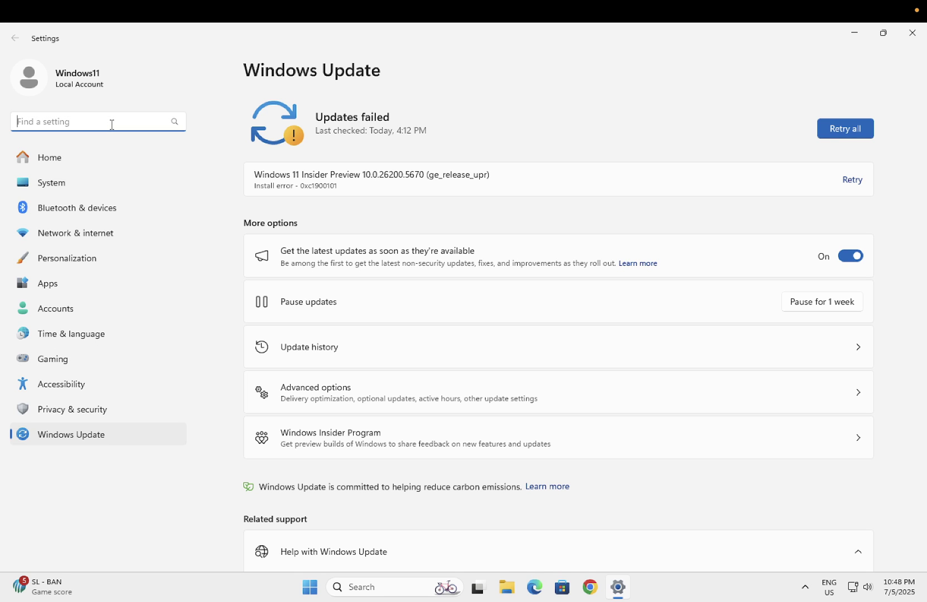
type("touch")
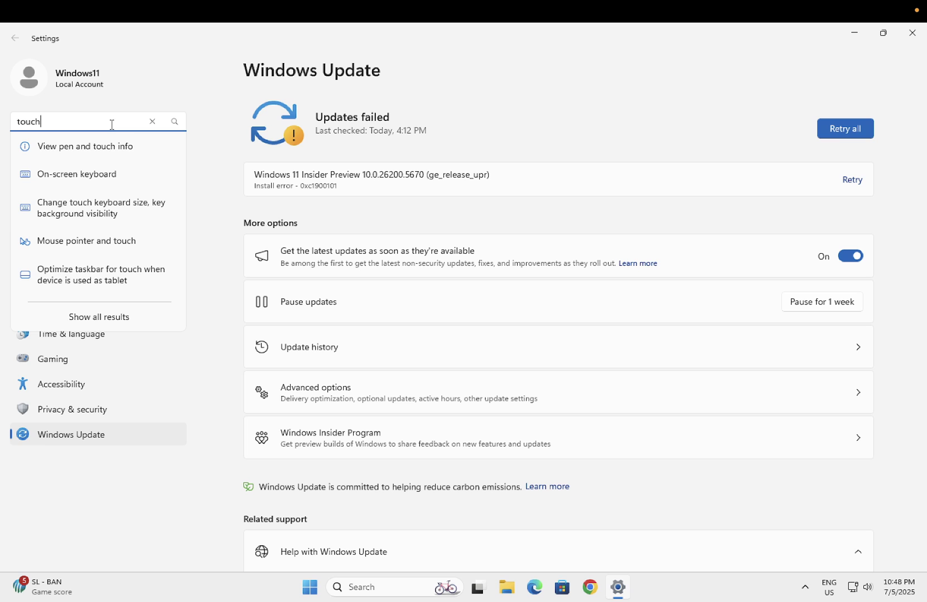
left_click(103, 240)
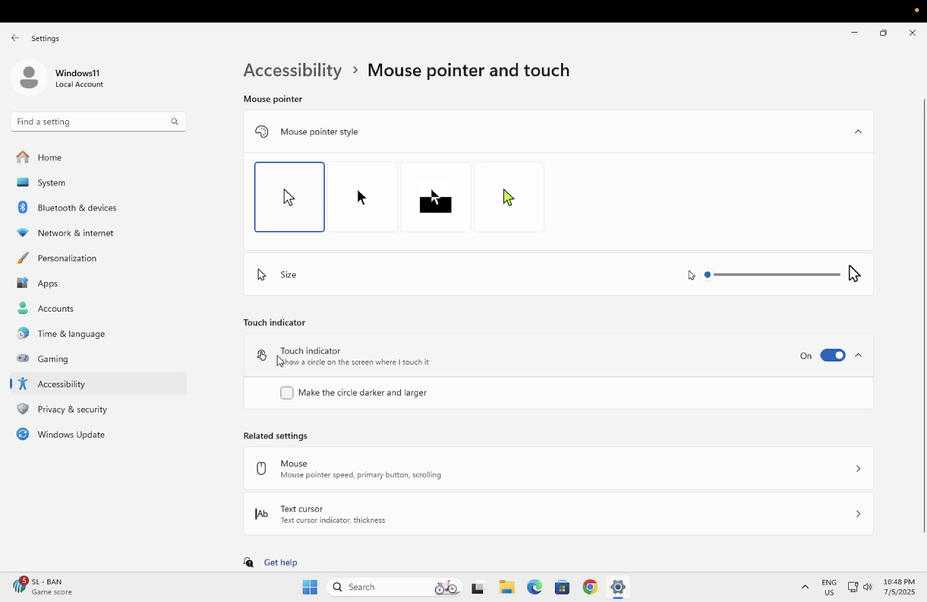
left_click(849, 357)
left_click(848, 357)
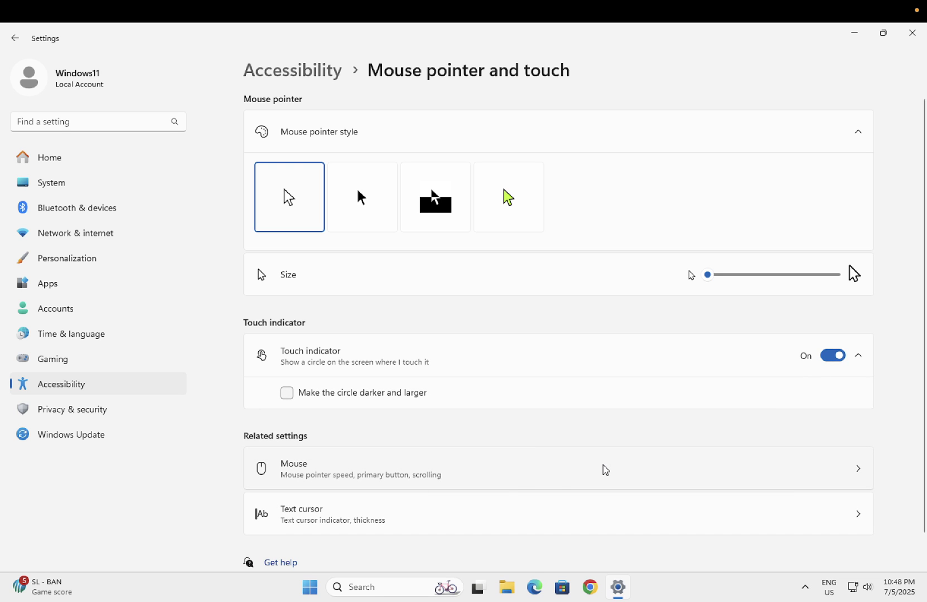
left_click(505, 484)
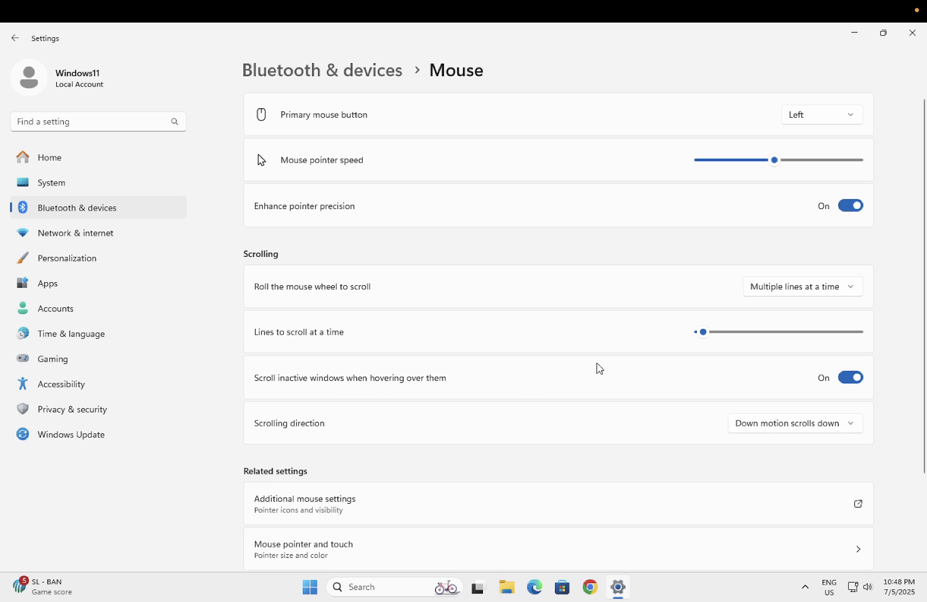
Toggle 'Scroll inactive windows on hover' off and back on
left_click(849, 380)
left_click(848, 379)
scroll(677, 366, "down", 3)
scroll(677, 366, "up", 3)
Set the primary mouse button to Right and test right-clicking the title bar
left_click(830, 119)
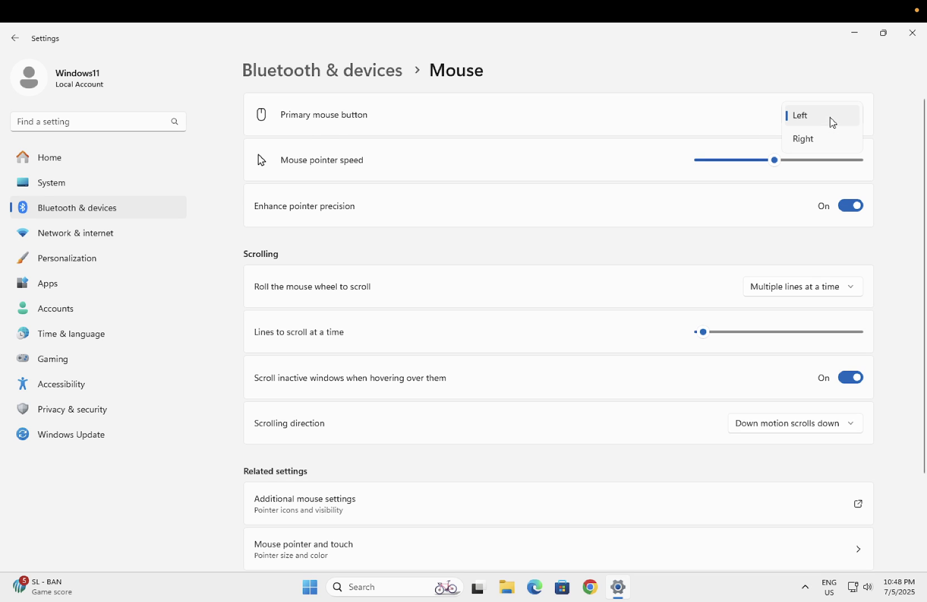
left_click(818, 142)
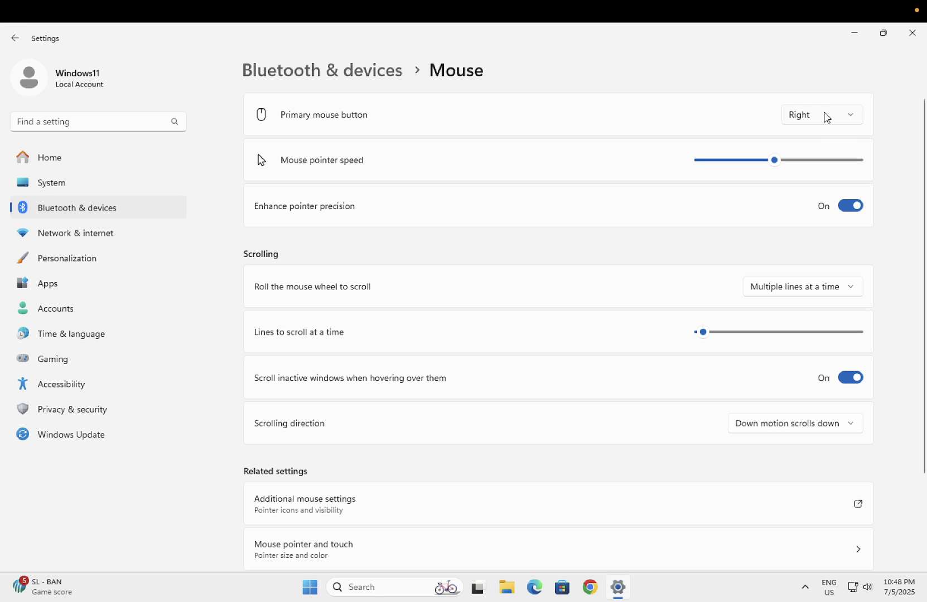
right_click(906, 44)
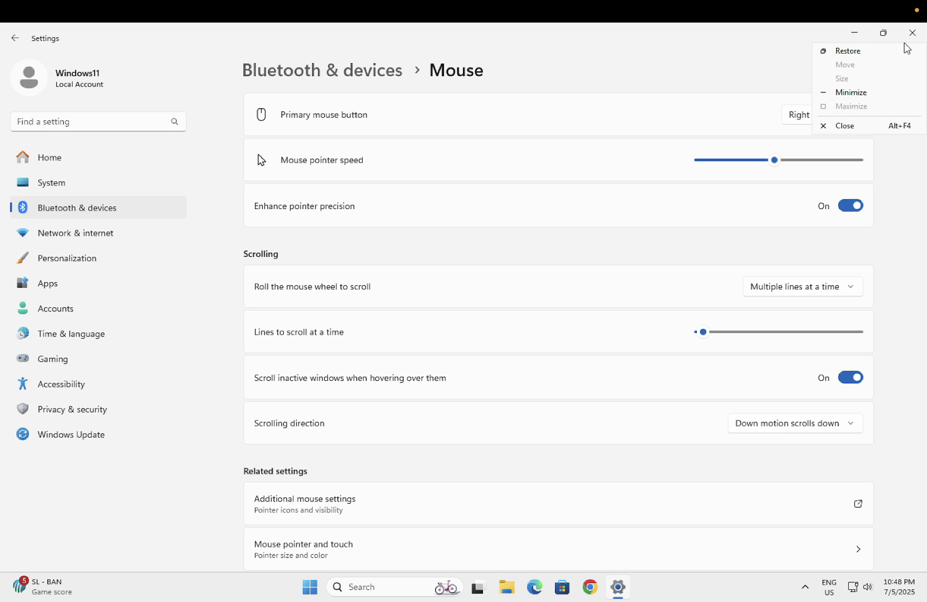
left_click(755, 108)
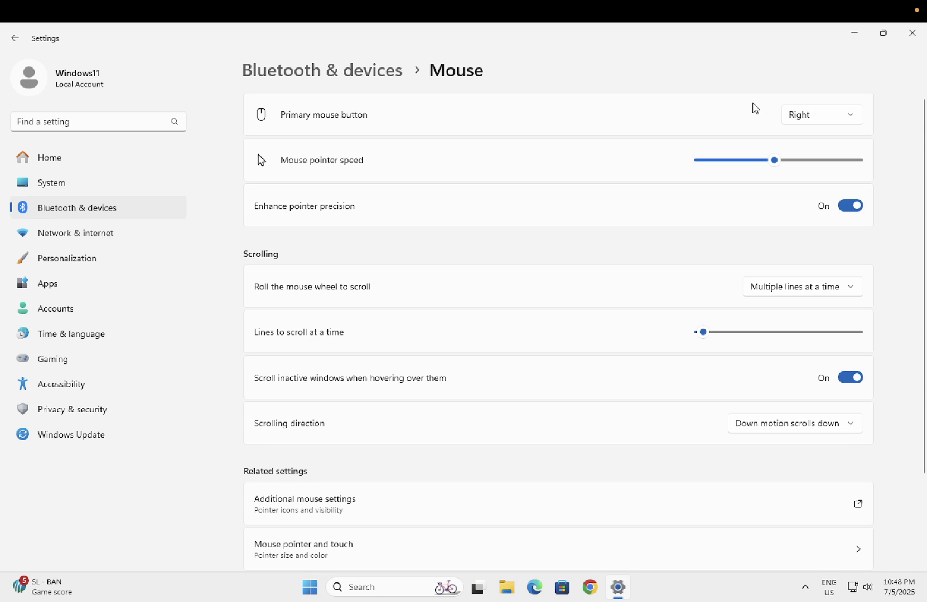
Restore the primary mouse button to Left and return to Windows Update
left_click(828, 124)
left_click(808, 100)
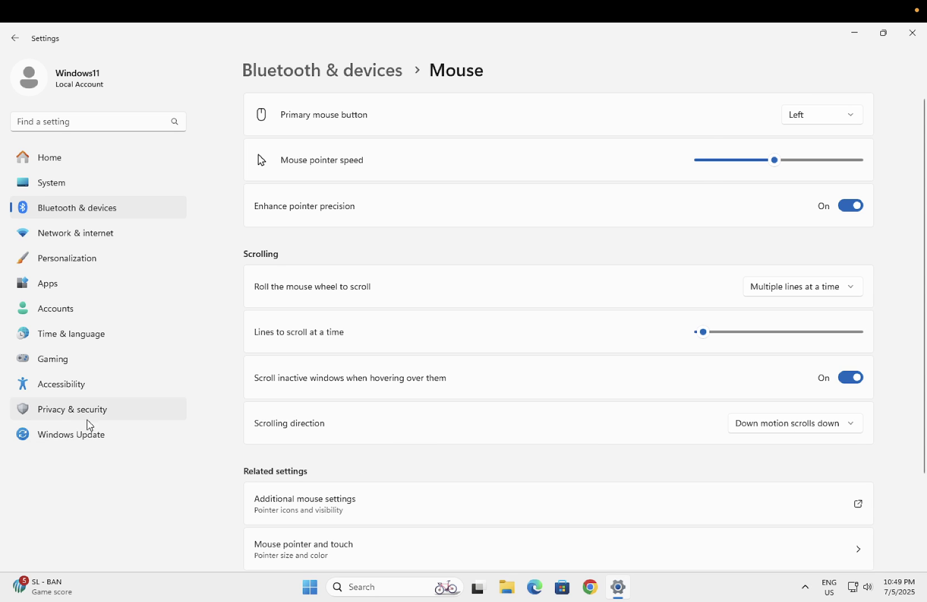
left_click(84, 437)
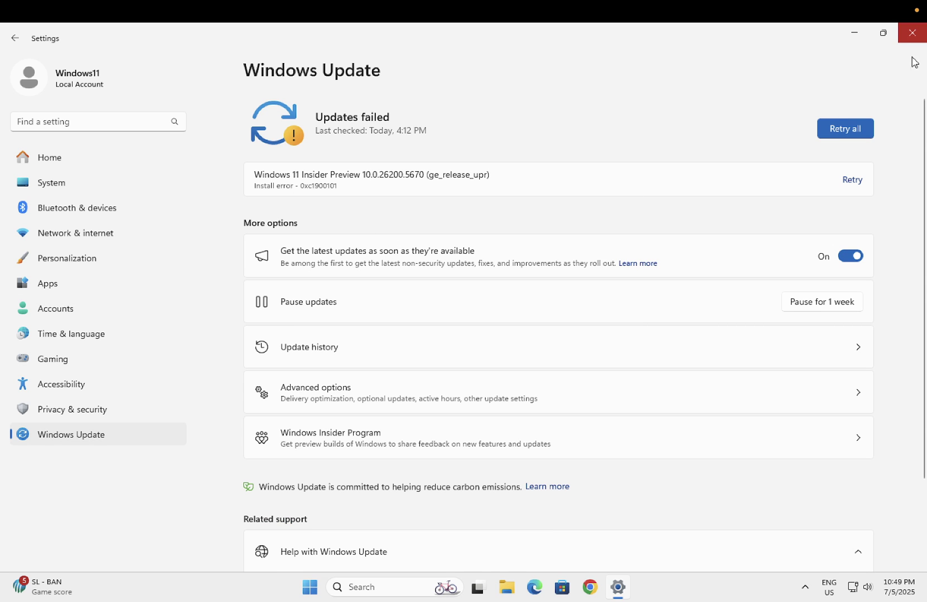
Close Settings, search 'troub', and browse the Other troubleshooters list
left_click(912, 32)
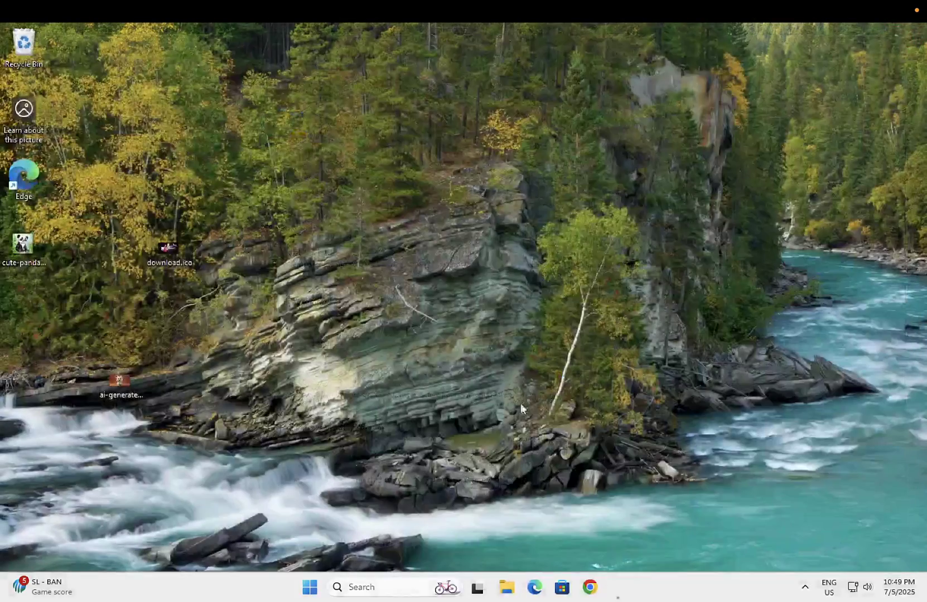
left_click(384, 589)
type("t")
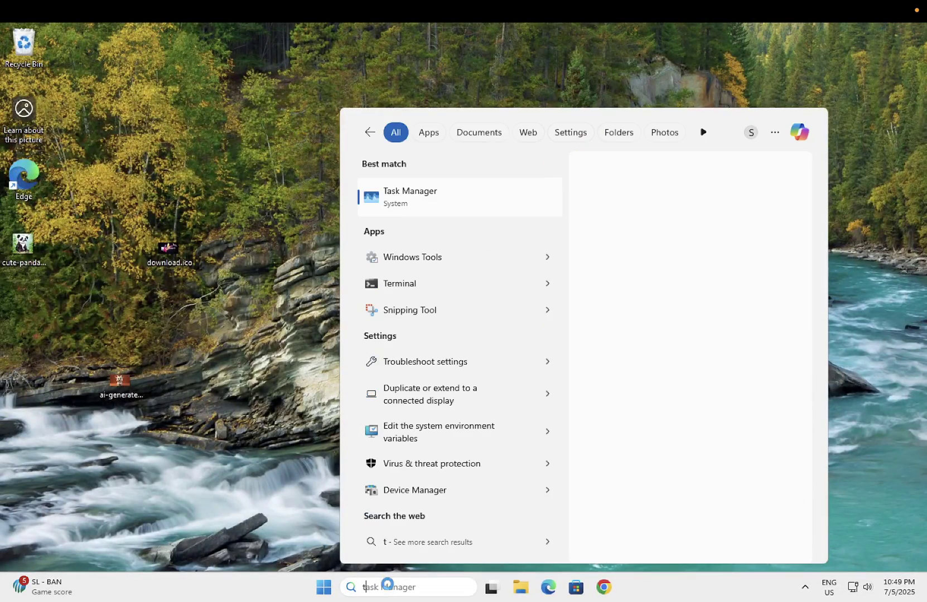
type("roub")
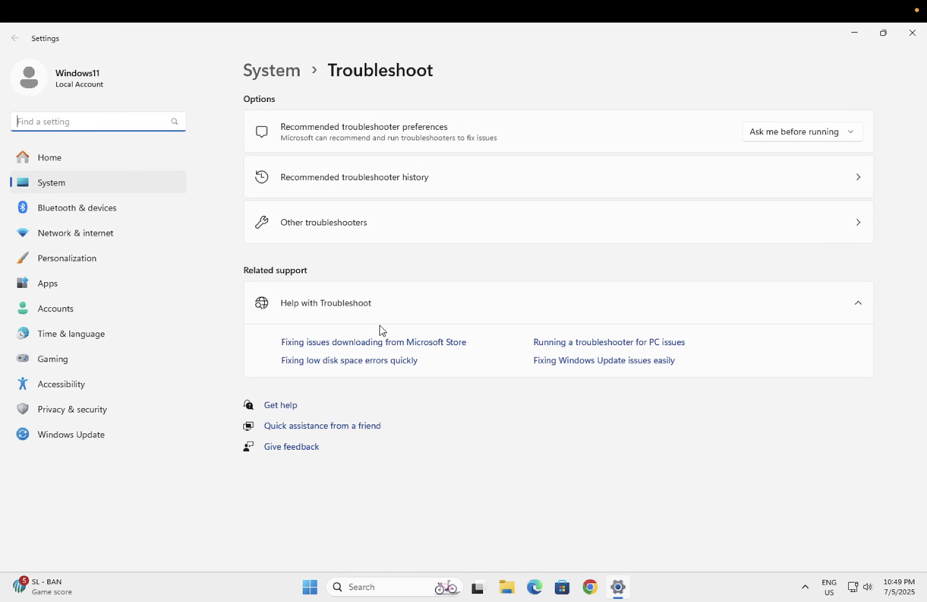
left_click(357, 229)
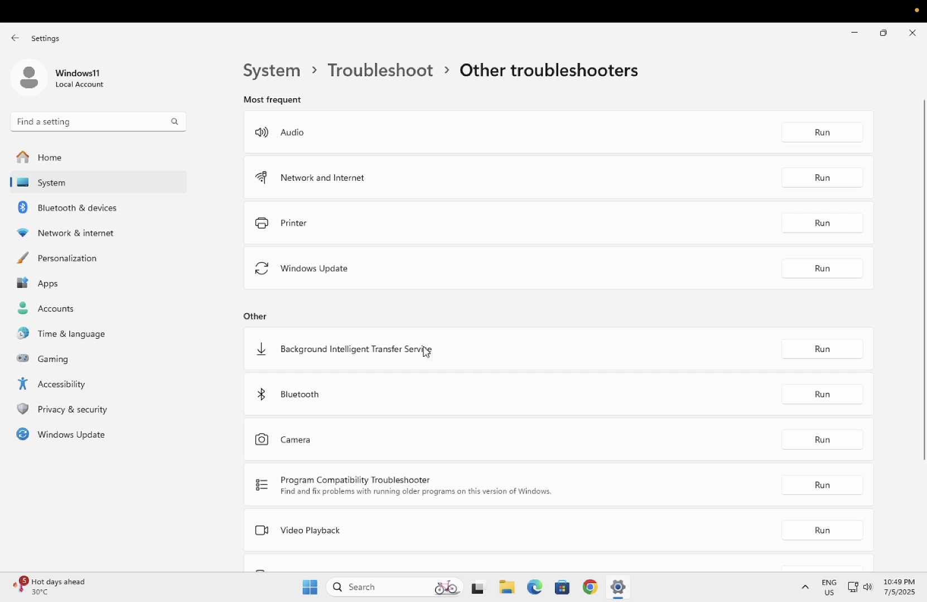
scroll(425, 351, "down", 5)
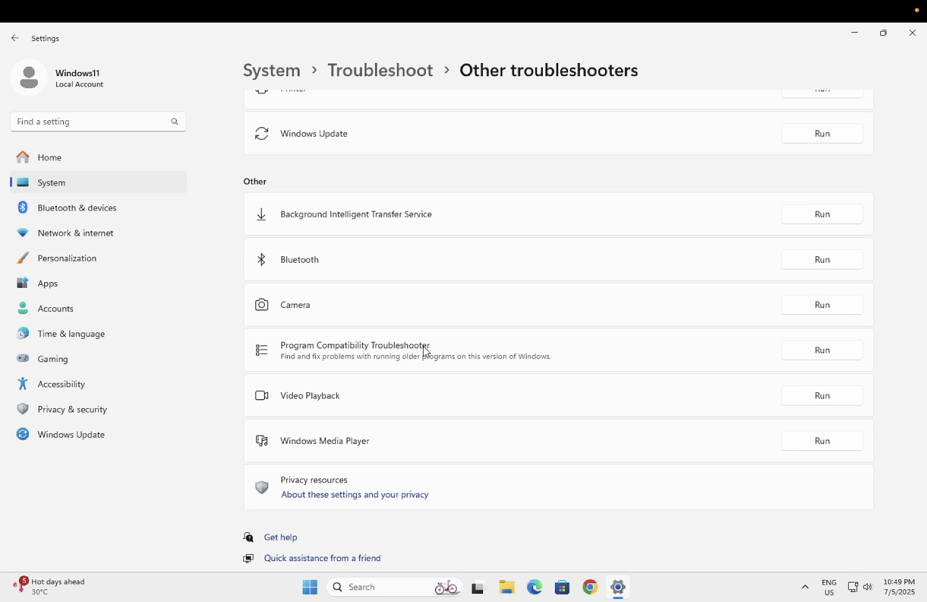
scroll(426, 352, "up", 3)
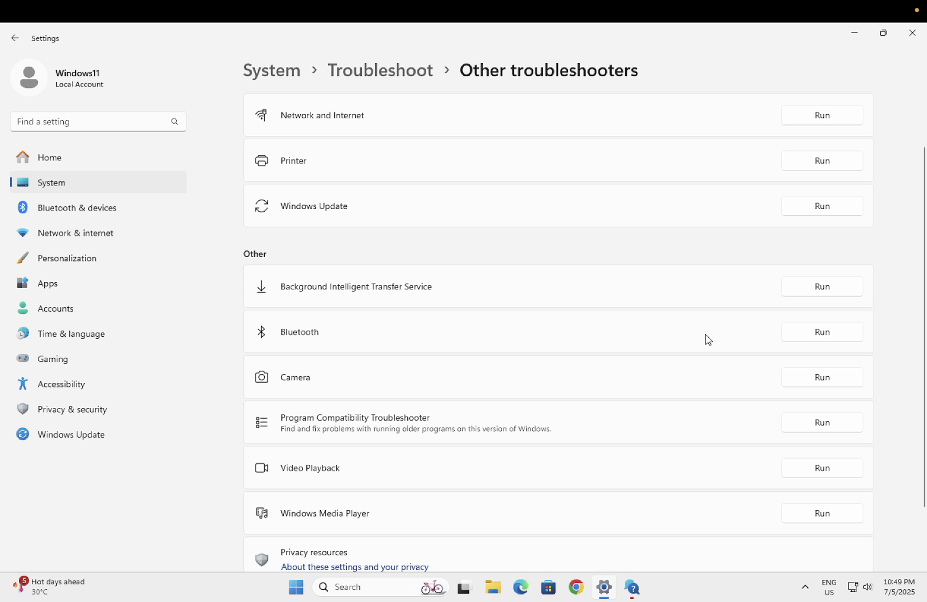
Run the Bluetooth troubleshooter with diagnostics consent and the pending-updates check, then minimize Get Help
left_click(631, 588)
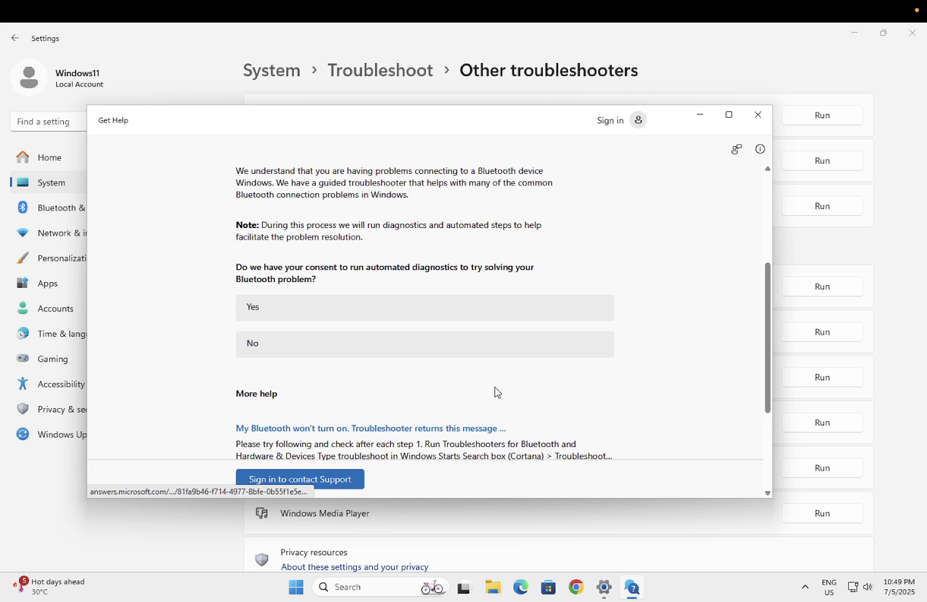
scroll(497, 392, "down", 5)
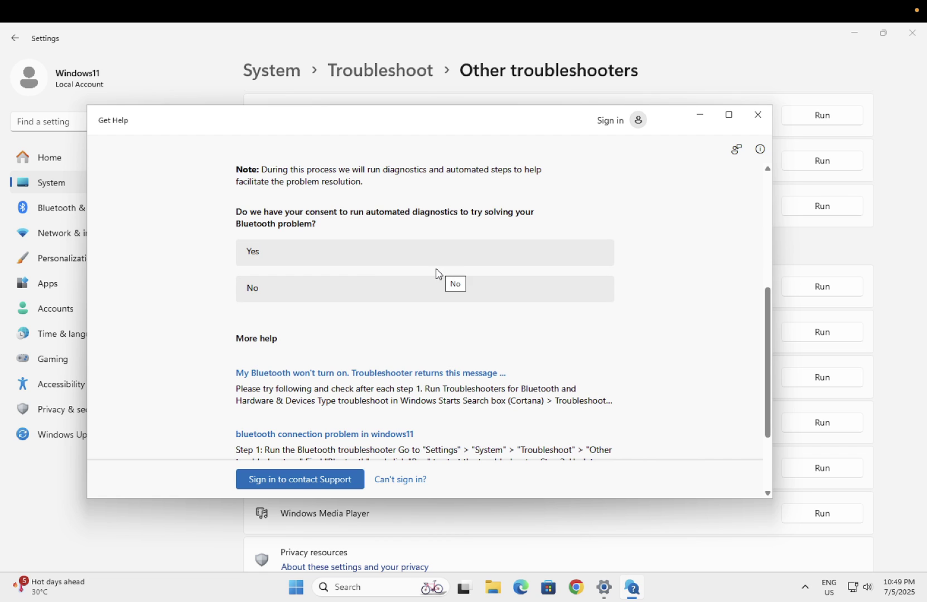
left_click(401, 266)
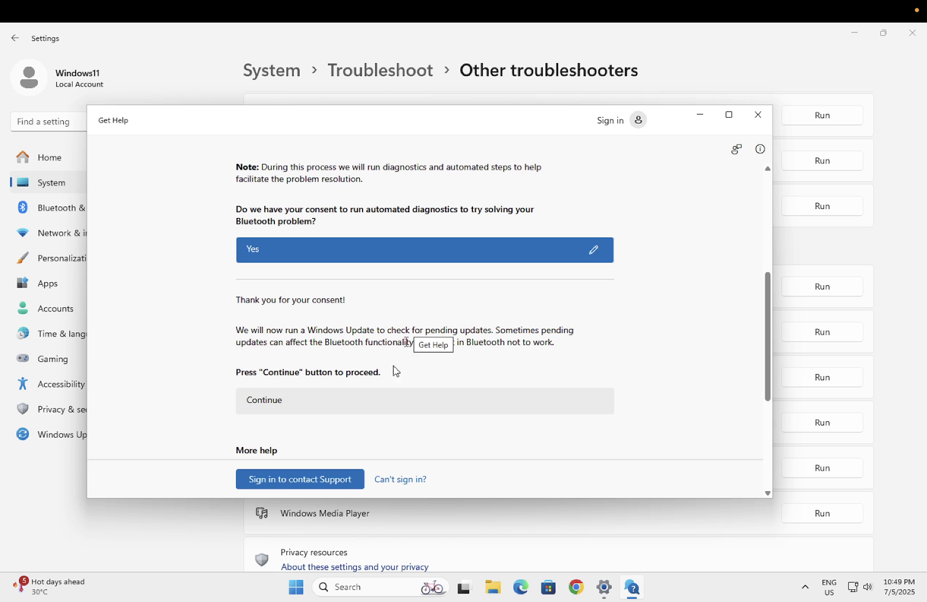
left_click(374, 406)
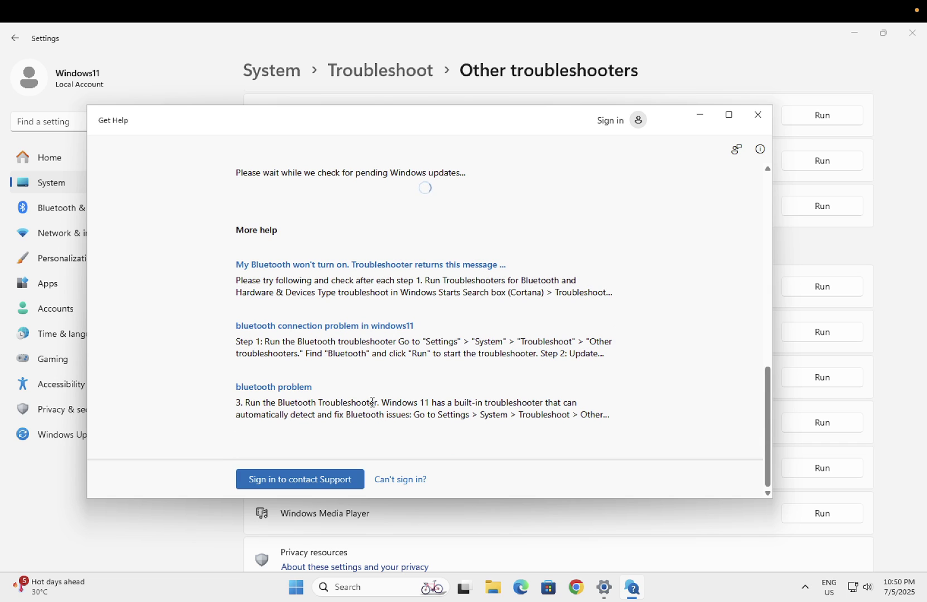
left_click(701, 115)
Open Command Prompt as administrator and run sfc /scannow
left_click(360, 580)
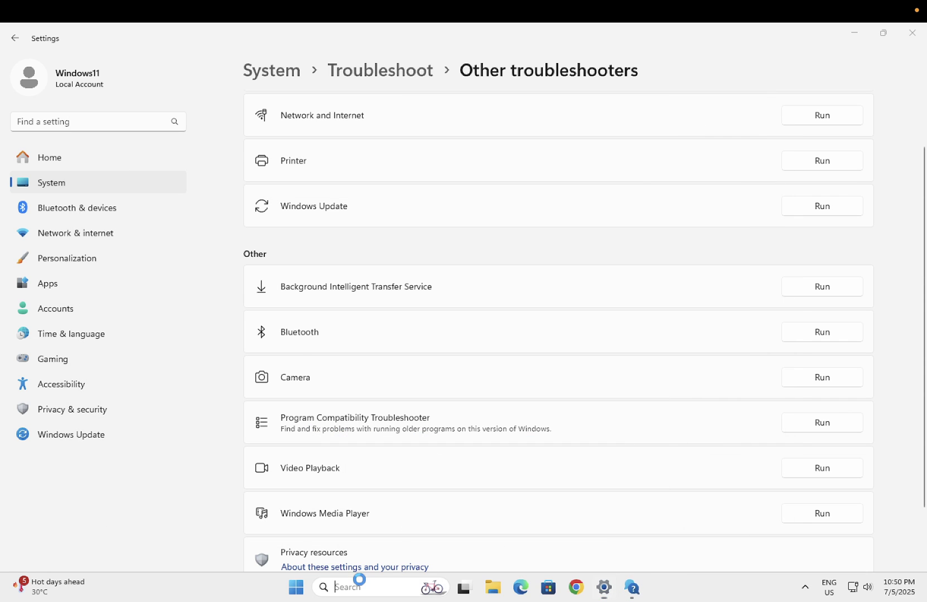
type("cmd")
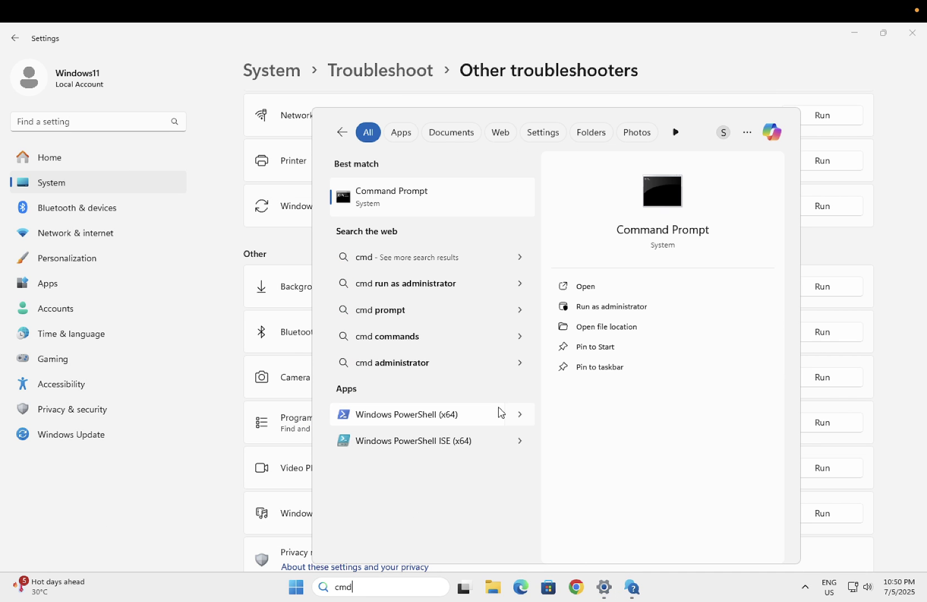
left_click(602, 314)
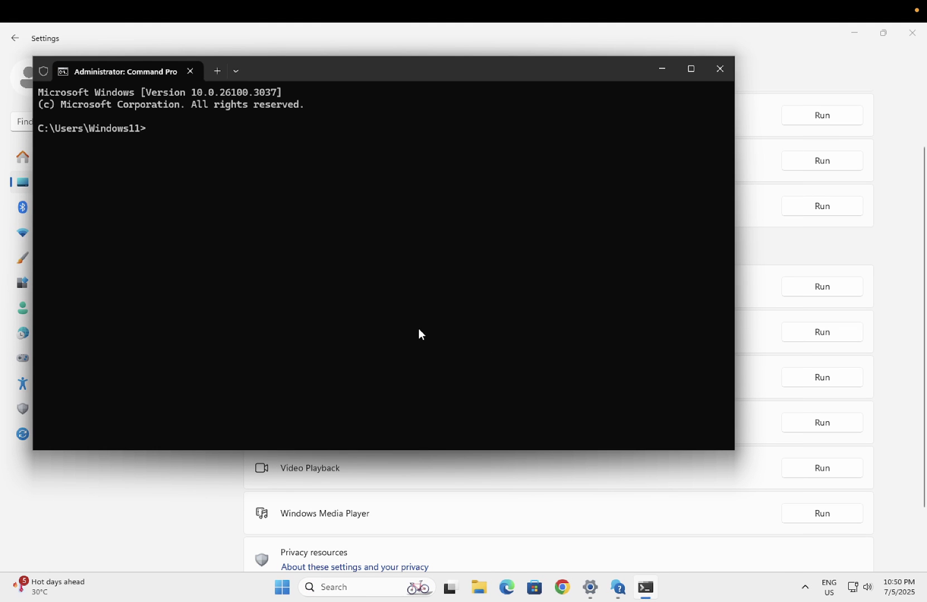
type("sfc /")
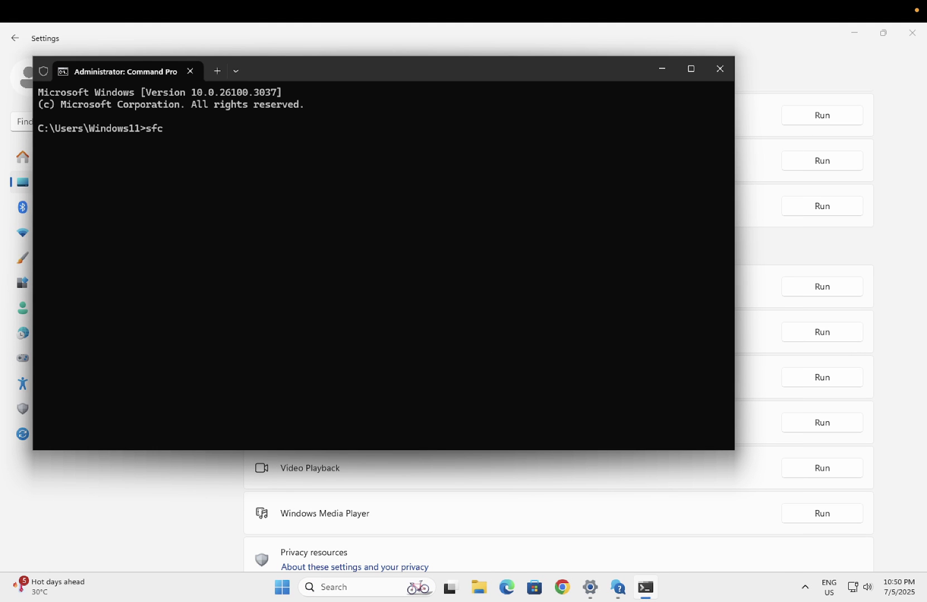
type("sca")
type("nnow")
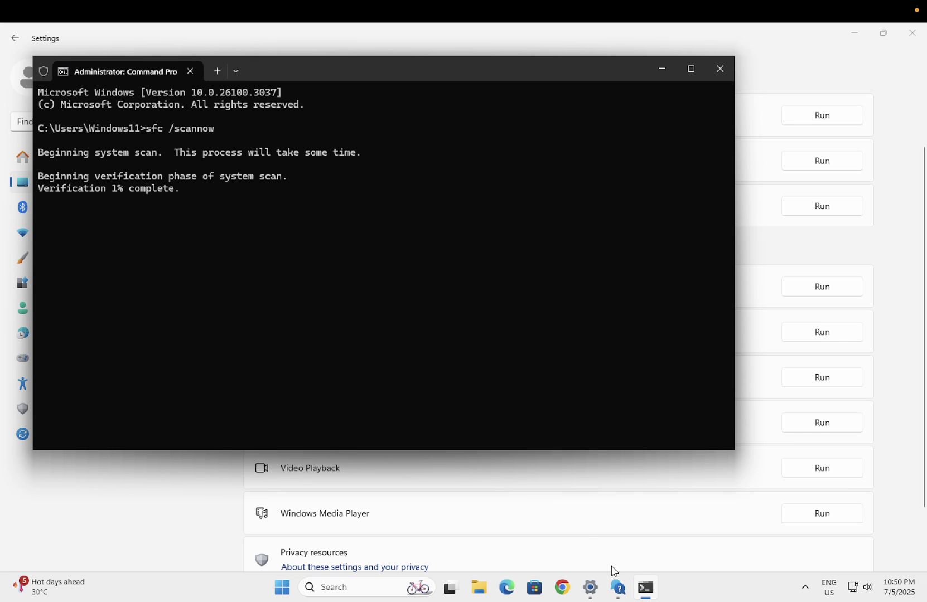
Minimize the Get Help and Command Prompt windows while verification runs
left_click(618, 587)
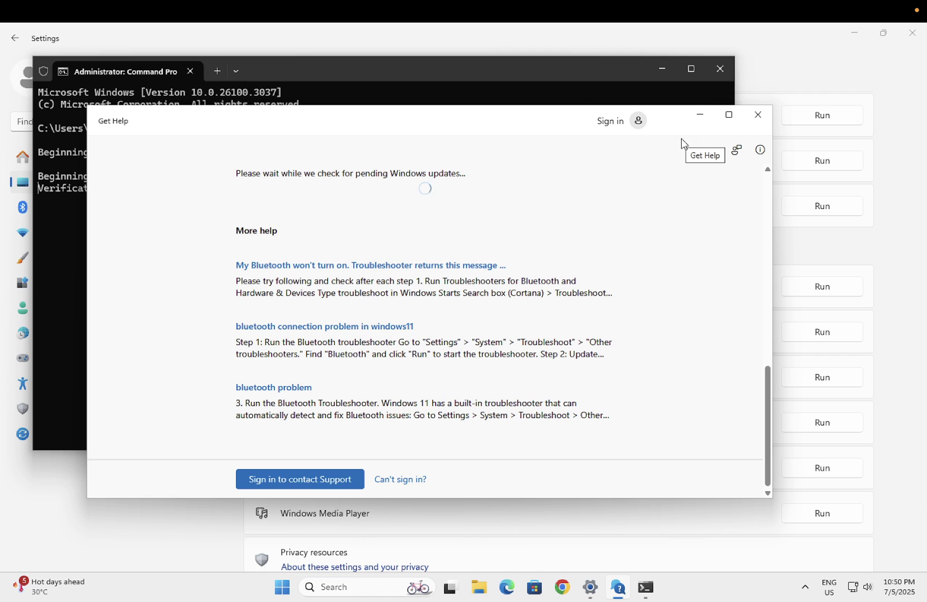
left_click(701, 114)
left_click(662, 70)
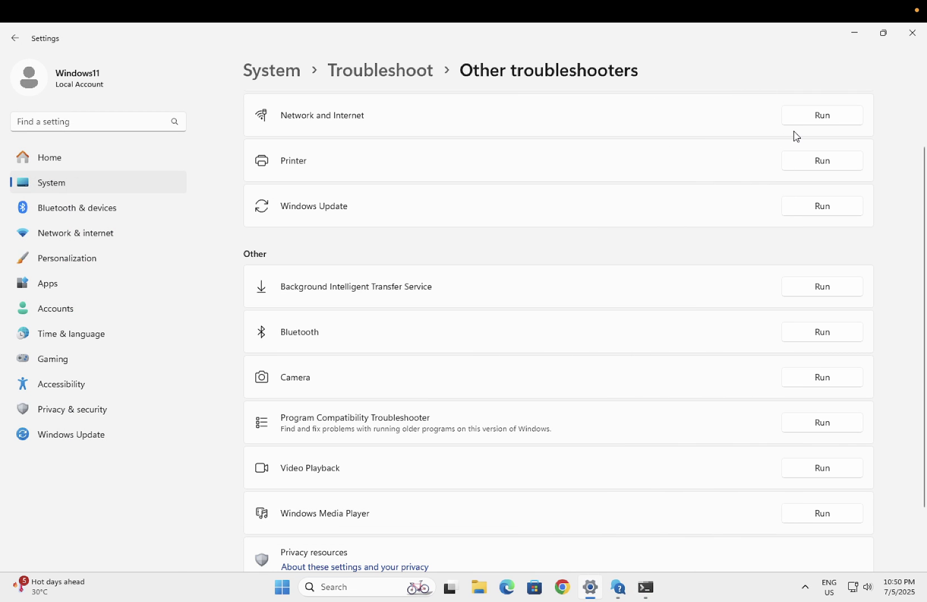
Minimize the Settings window from the taskbar to show the clear desktop
left_click(854, 35)
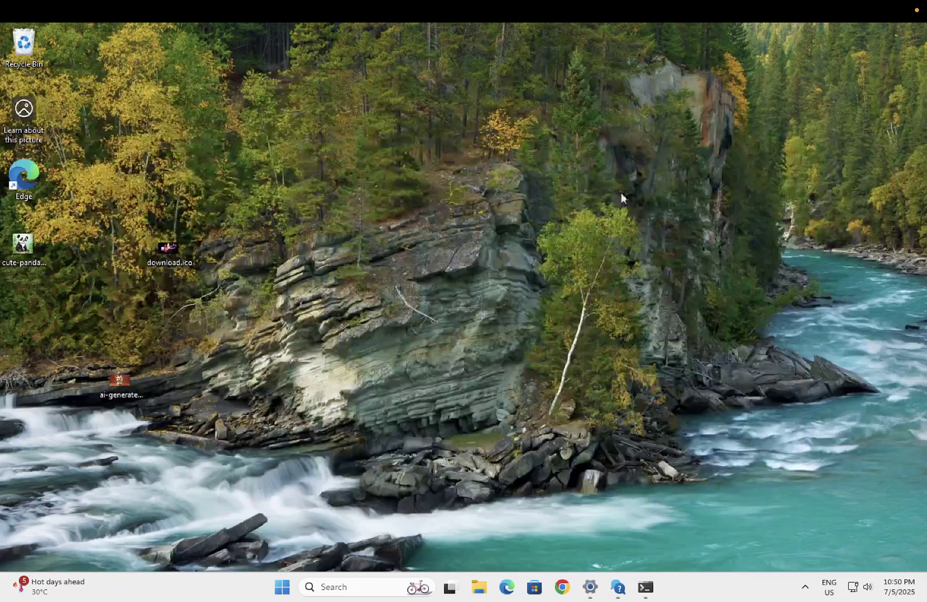